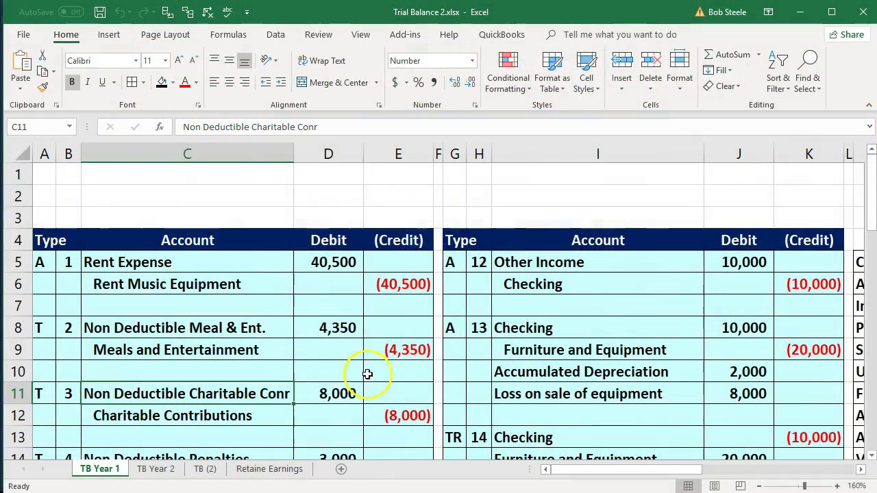
Select the Rent Expense adjusting entry rows A5:E6 in the Excel worksheet
click(362, 359)
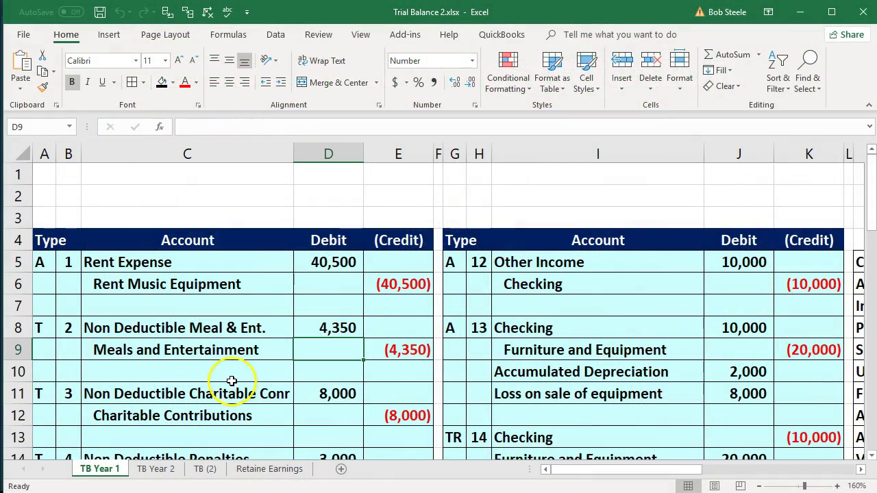
scroll(146, 298, down, 1)
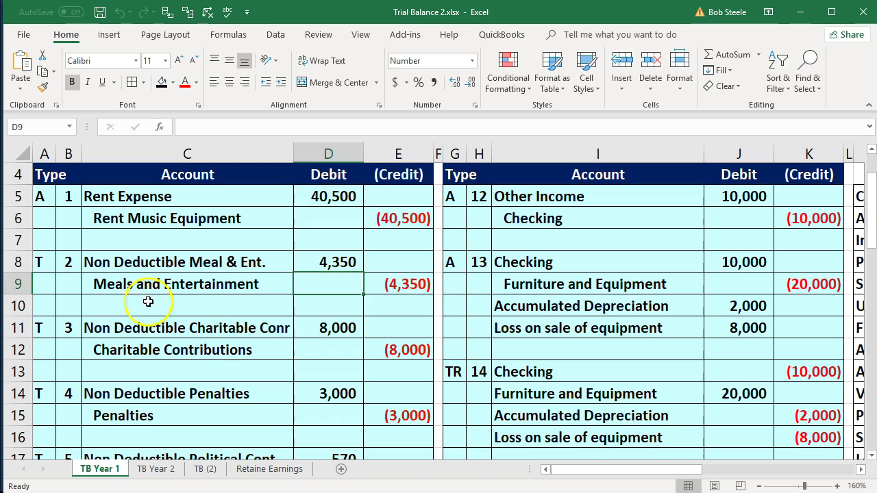
click(66, 200)
drag(66, 201, 382, 217)
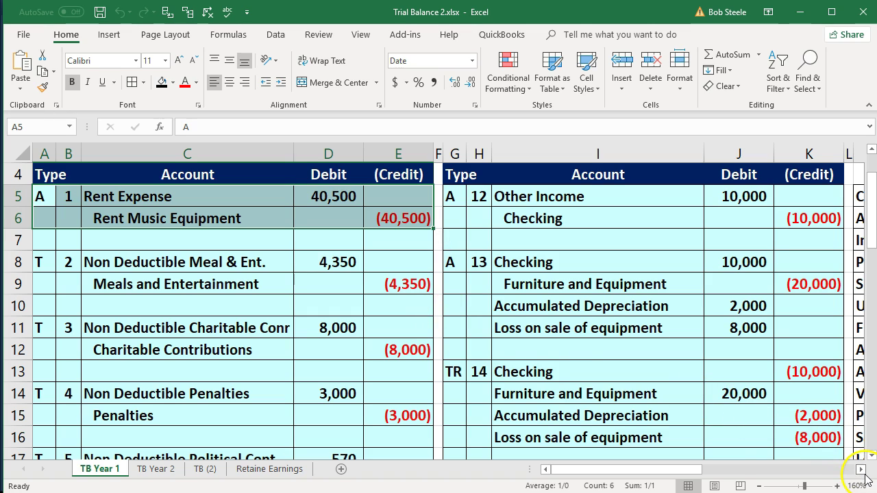
drag(861, 470, 861, 470)
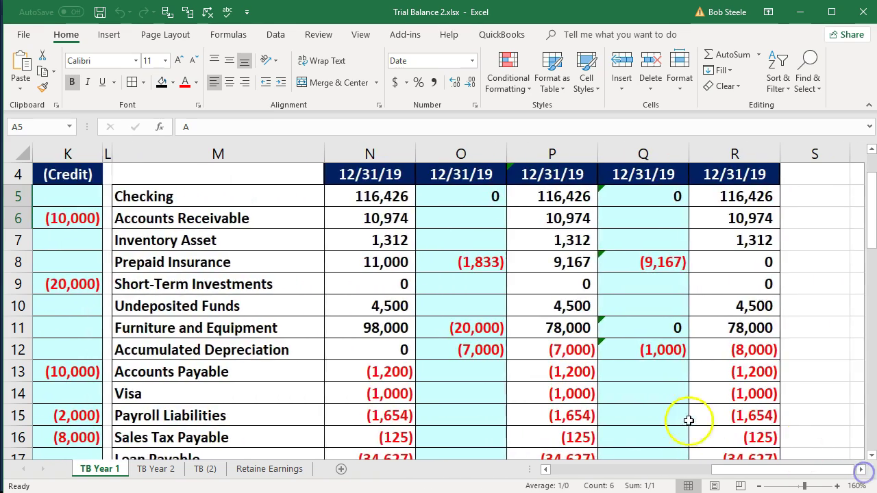
scroll(712, 418, up, 1)
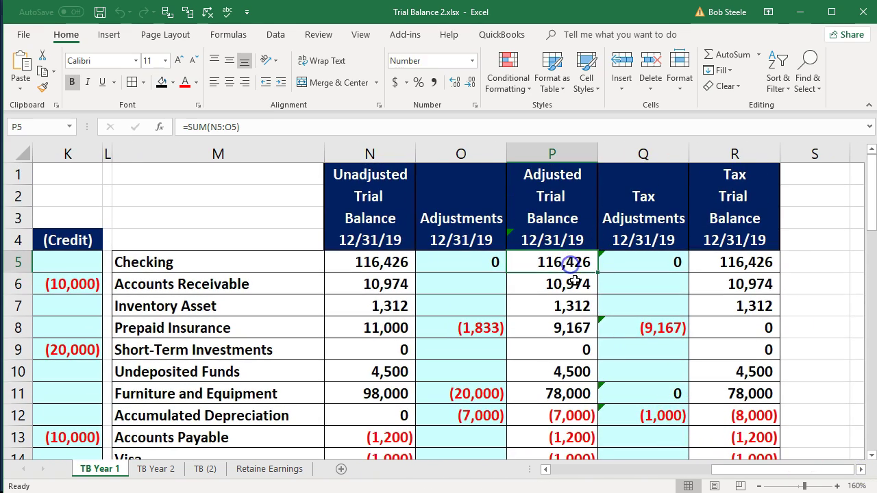
Check the Adjusted Trial Balance Checking and date formulas, then return to A5 and switch to QuickBooks
click(574, 261)
key(Up)
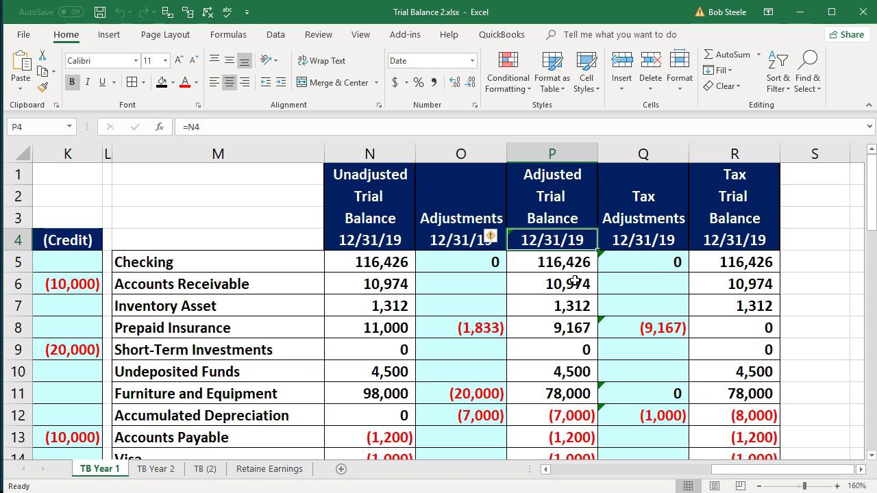
key(Down)
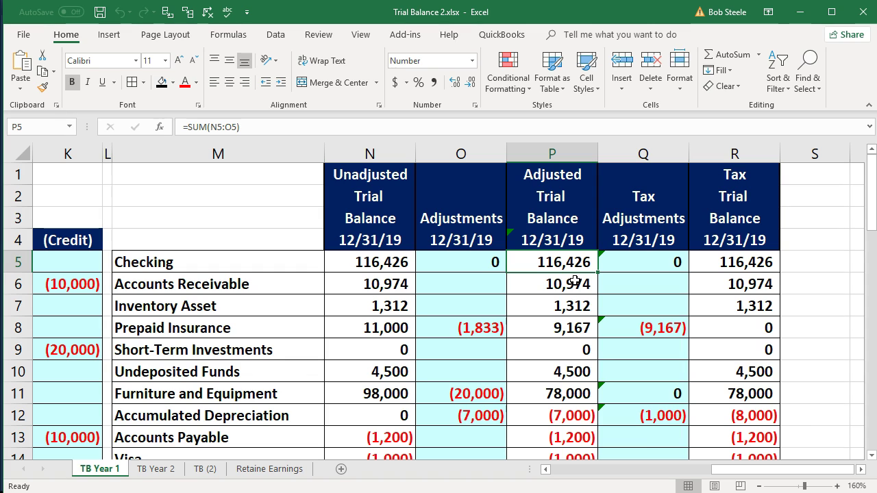
key(Left)
key(Left)
key(Left)
key(Left)
key(Left)
key(Left)
key(Left)
key(Left)
key(Left)
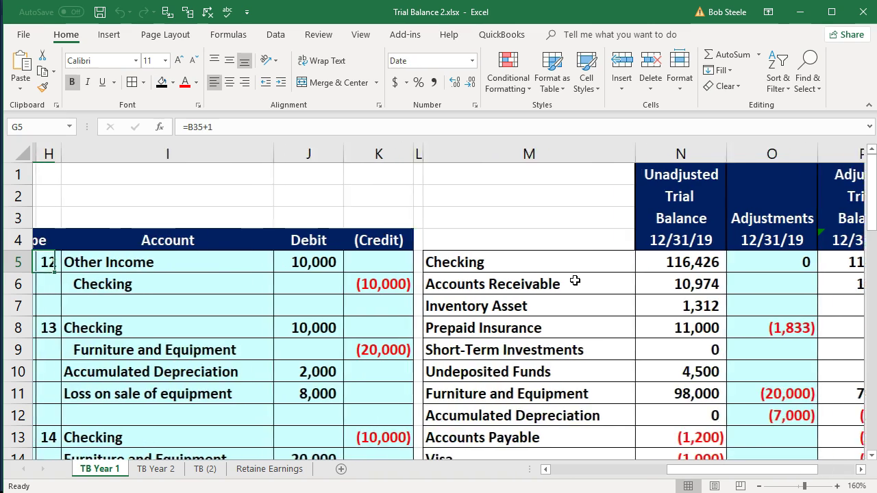
key(Left)
key(Left)
key(Left)
key(Left)
key(Left)
key(Left)
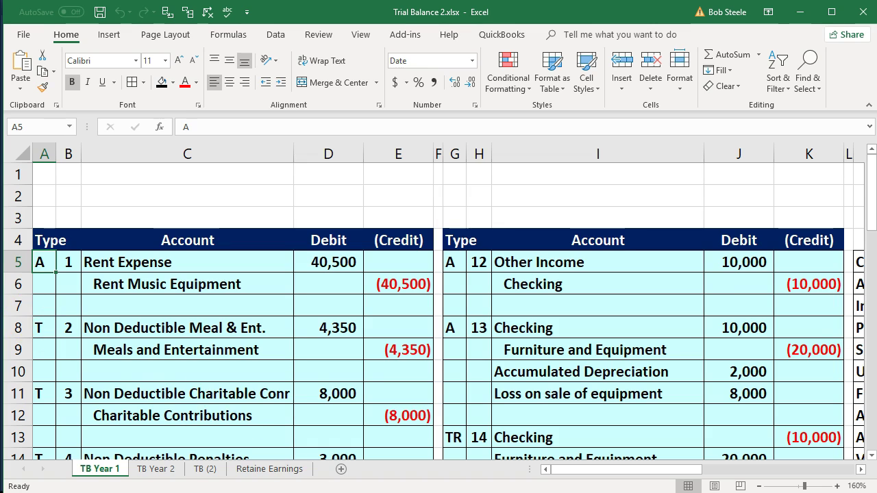
key(alt+Tab)
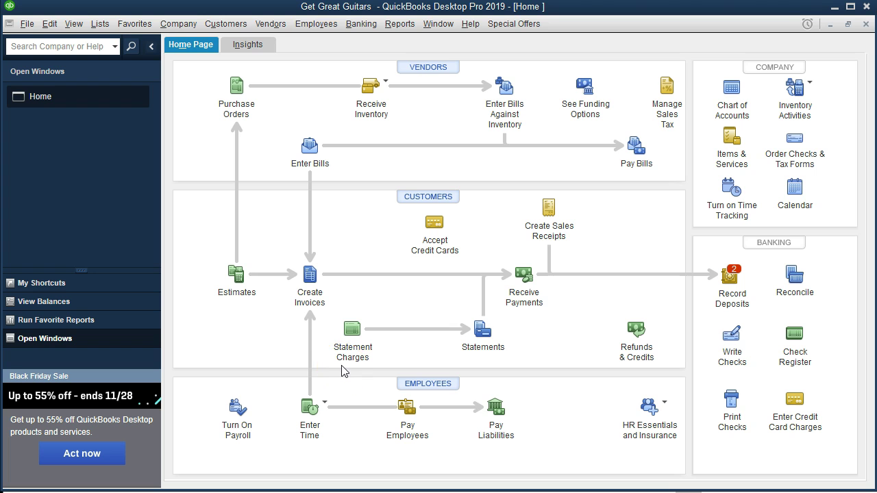
Open Make General Journal Entries and date the new entry 12/31/2019
click(325, 350)
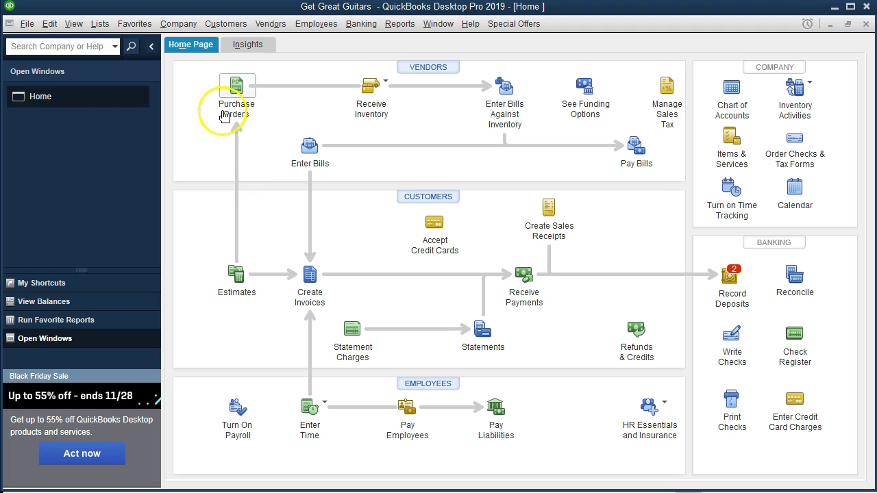
click(187, 28)
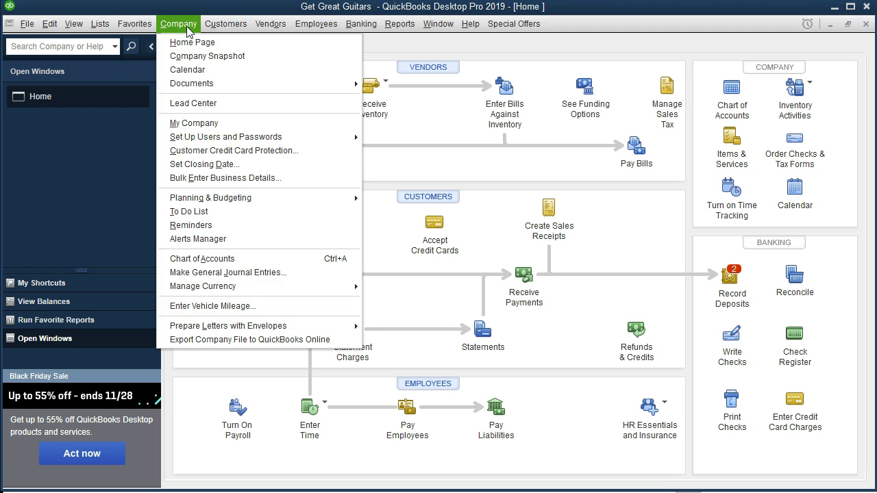
click(260, 274)
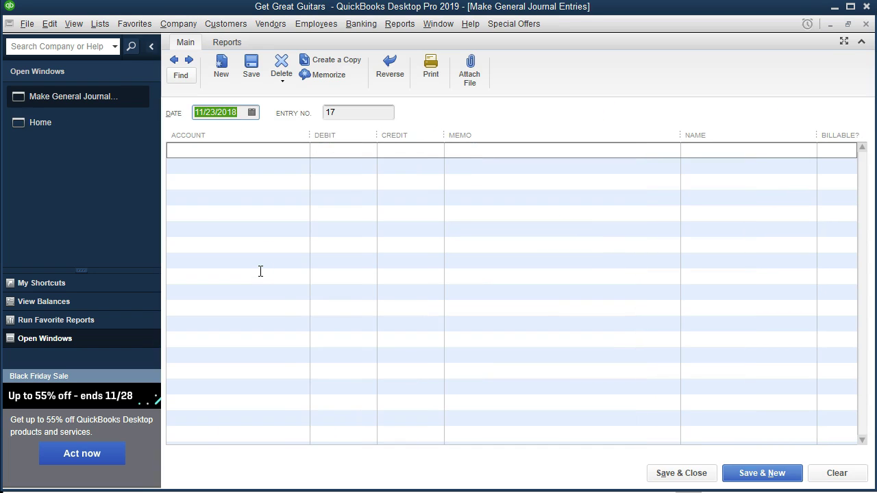
text(12/1/18)
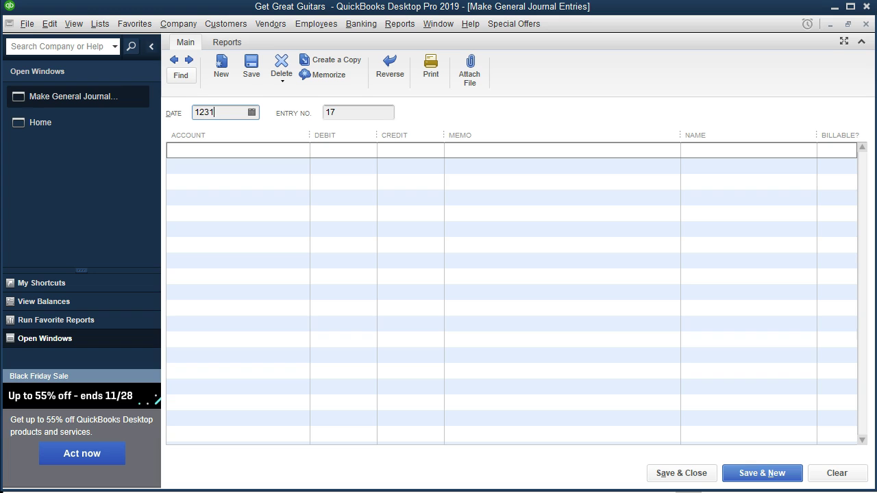
key(Tab)
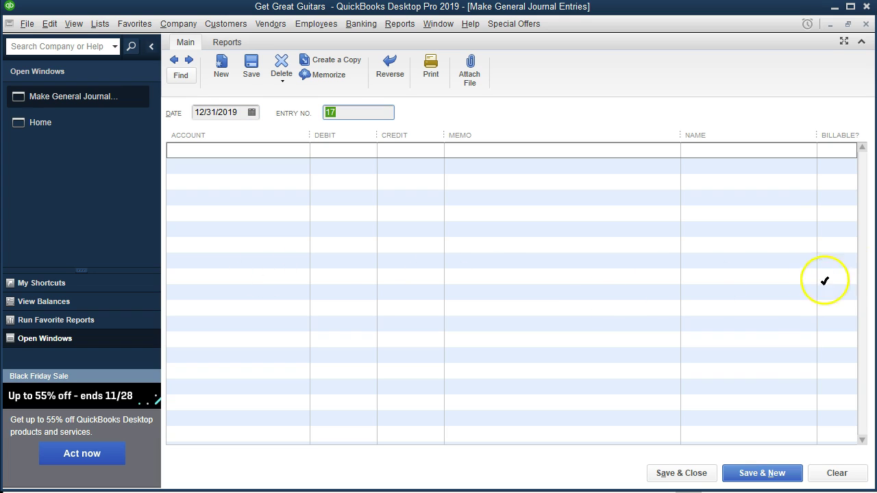
Arrange QuickBooks and Excel side by side on screen
click(874, 282)
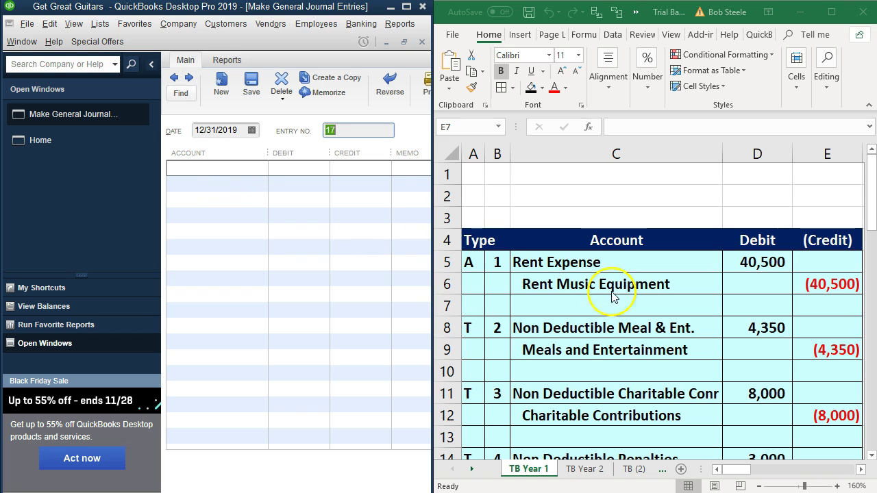
click(862, 470)
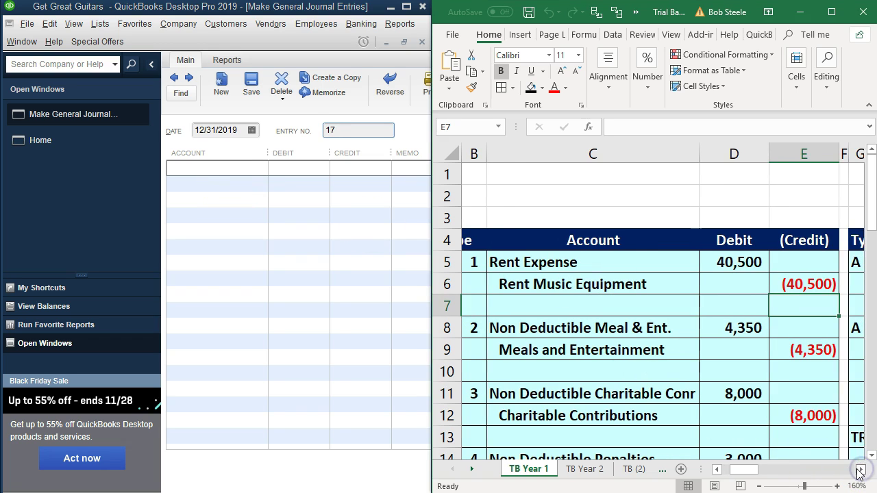
click(870, 455)
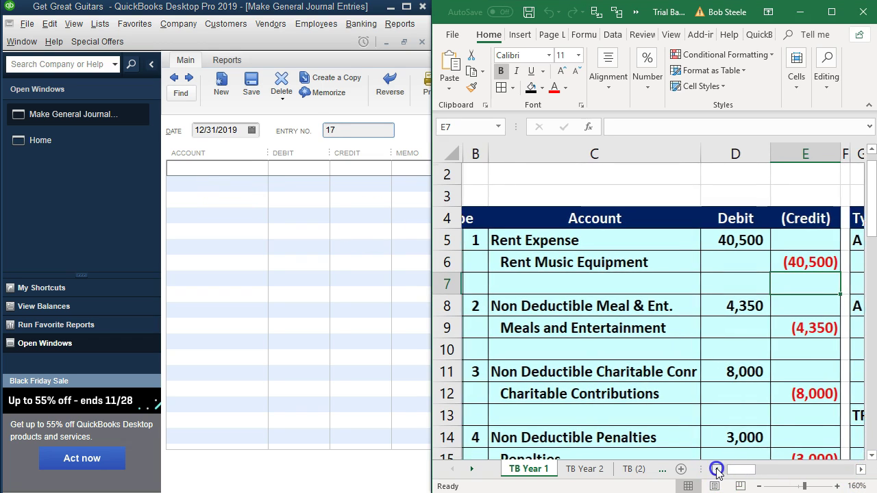
click(717, 470)
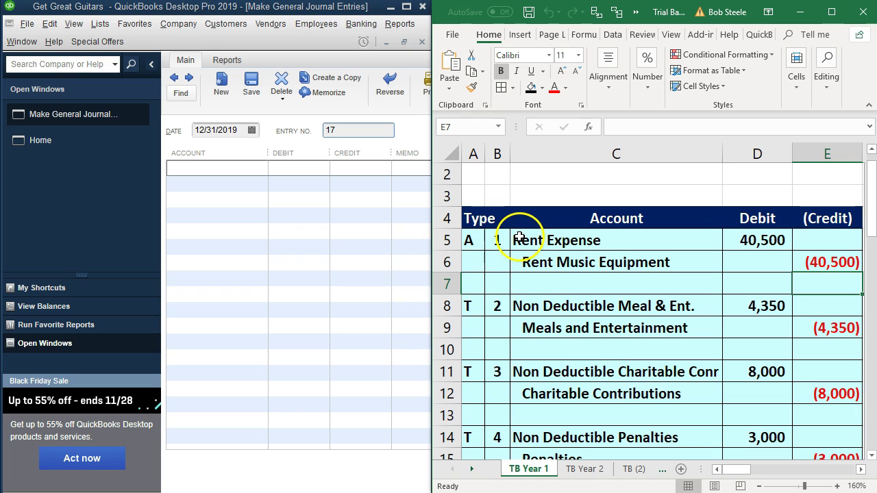
Fill the Rent Expense / Rent Music Equipment rows A5:E6 light green
drag(471, 238, 808, 259)
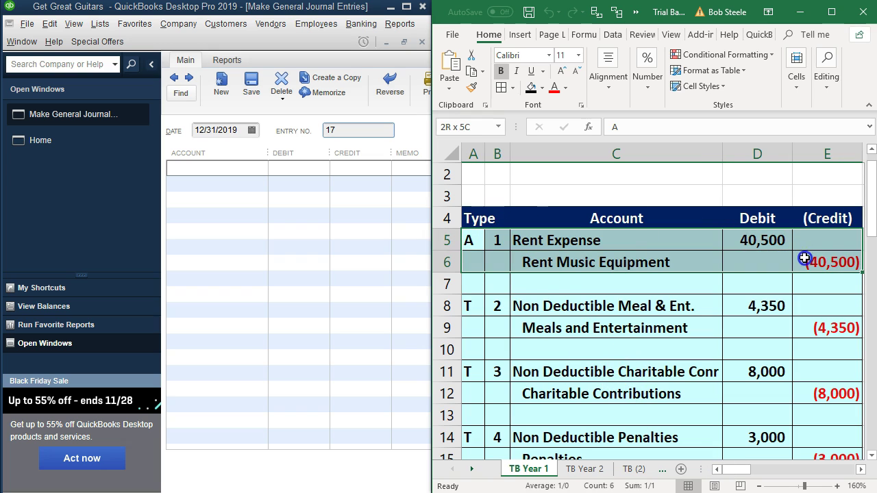
right_click(704, 256)
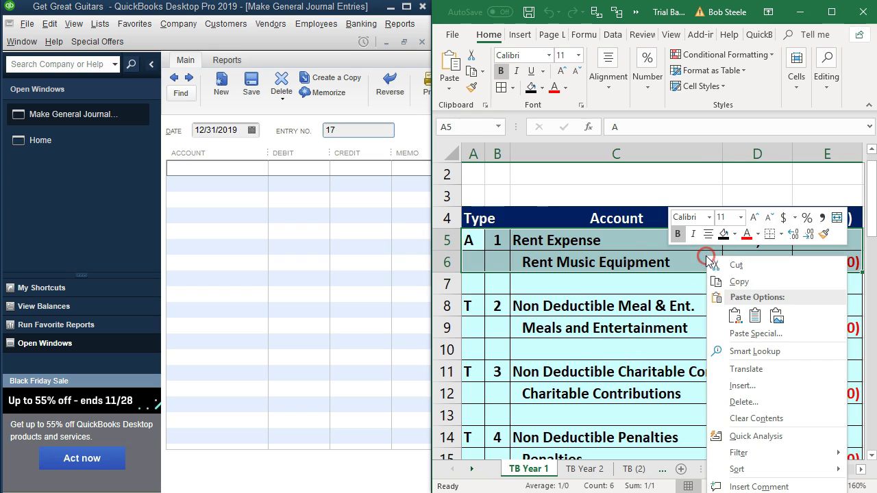
click(734, 233)
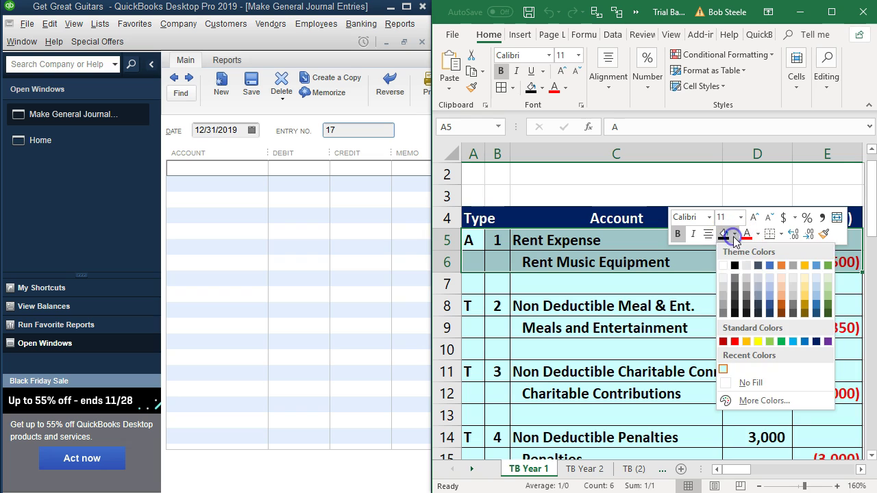
click(771, 341)
click(689, 308)
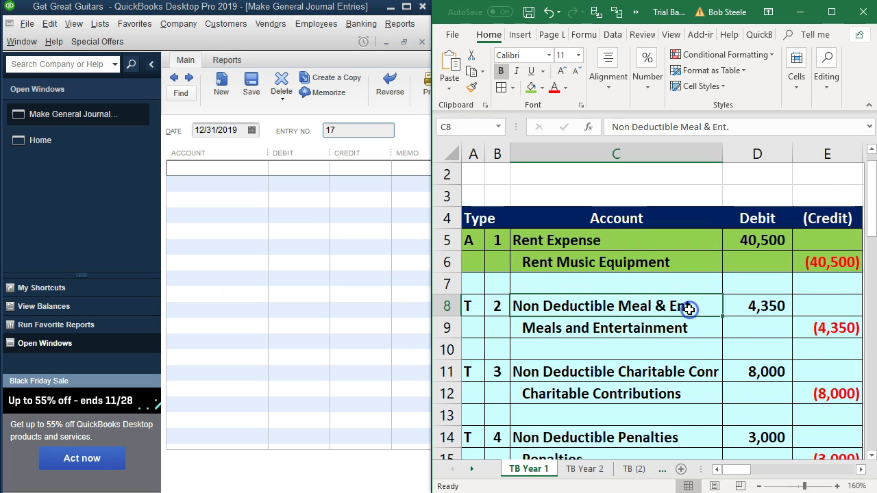
Enter the first journal line: Rent Expense debit 40,500 with memo A1
click(209, 167)
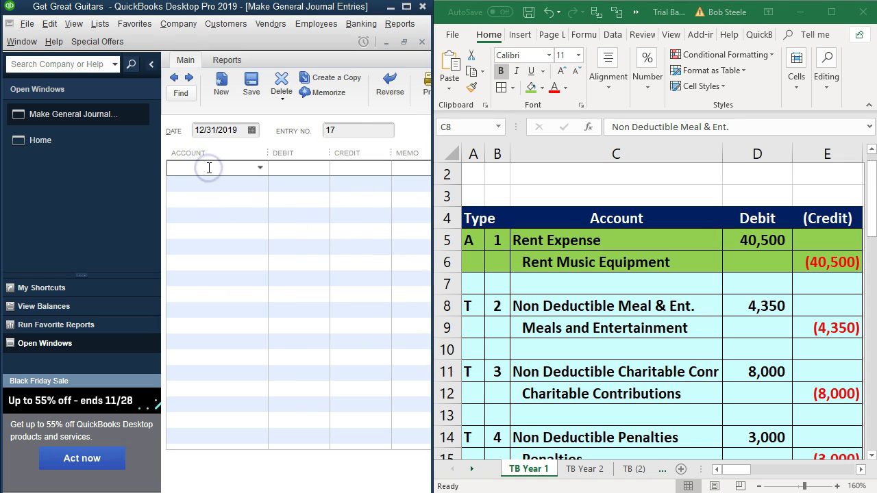
text(Rent Expense)
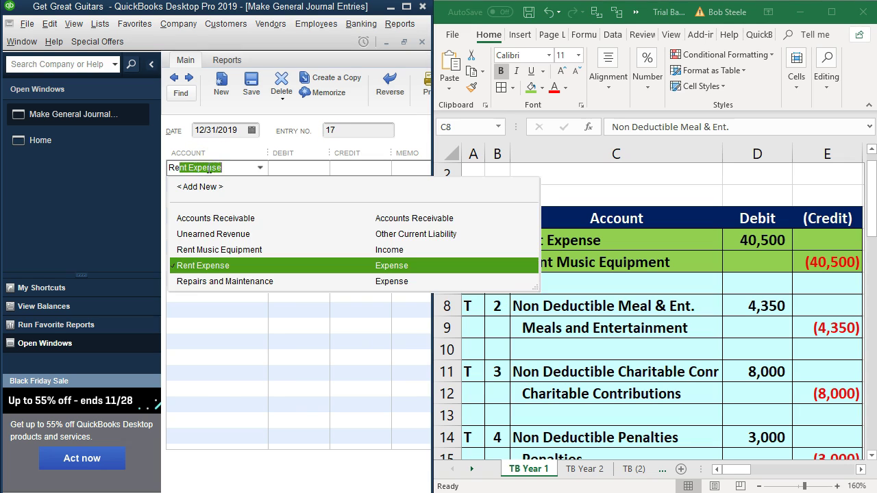
key(Tab)
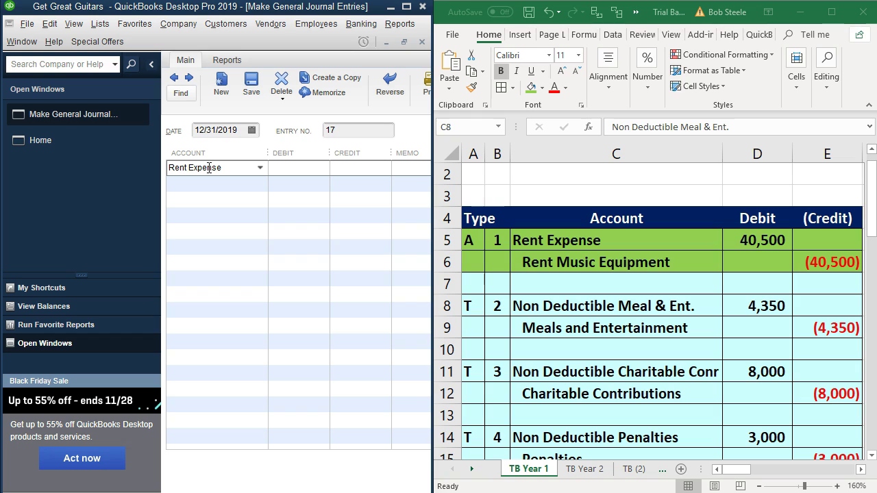
text(40500)
key(Tab)
text(A1)
Credit Rent Music Equipment with memo A1 and save the entry, starting a new one
key(Tab)
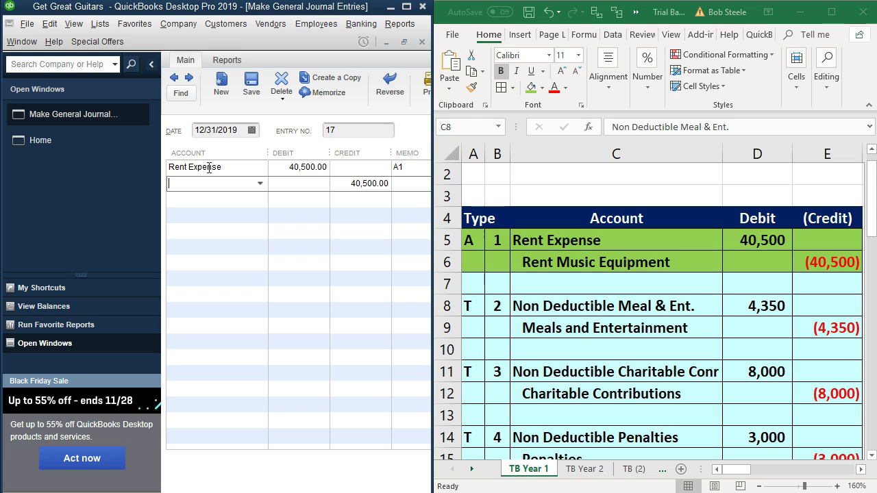
text(Rent )
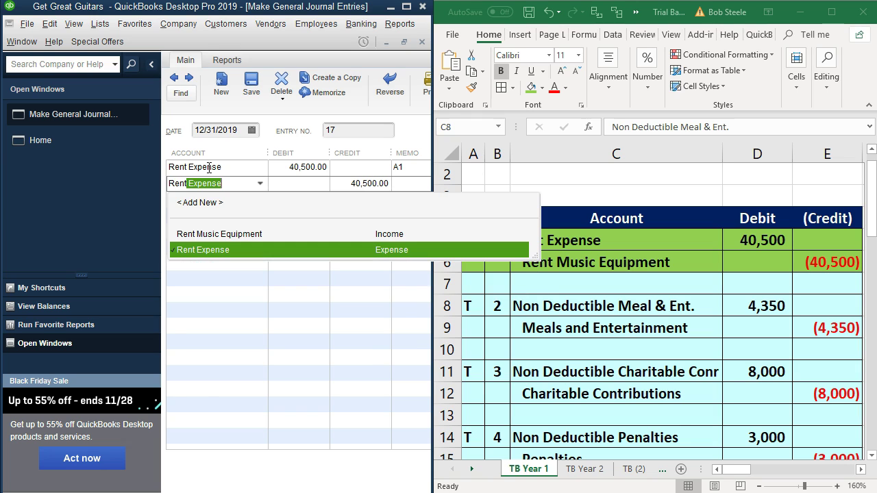
text(Music Equipment)
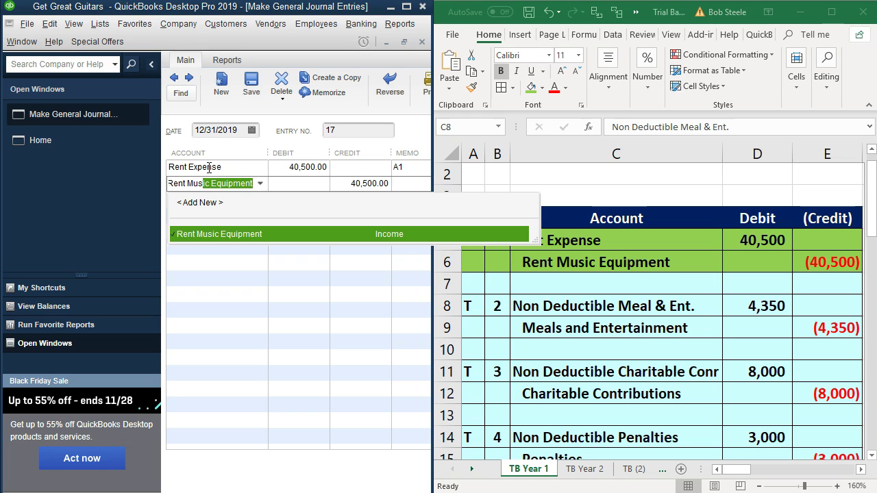
key(Tab)
key(Tab)
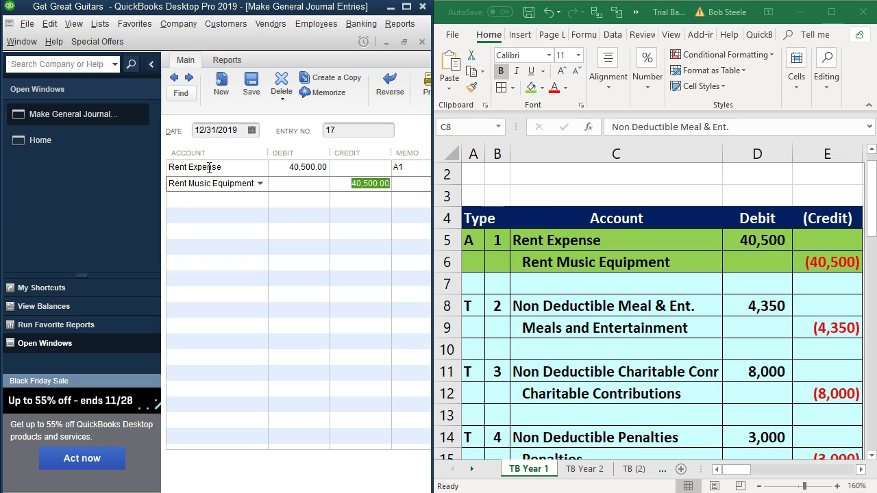
key(Tab)
text(A)
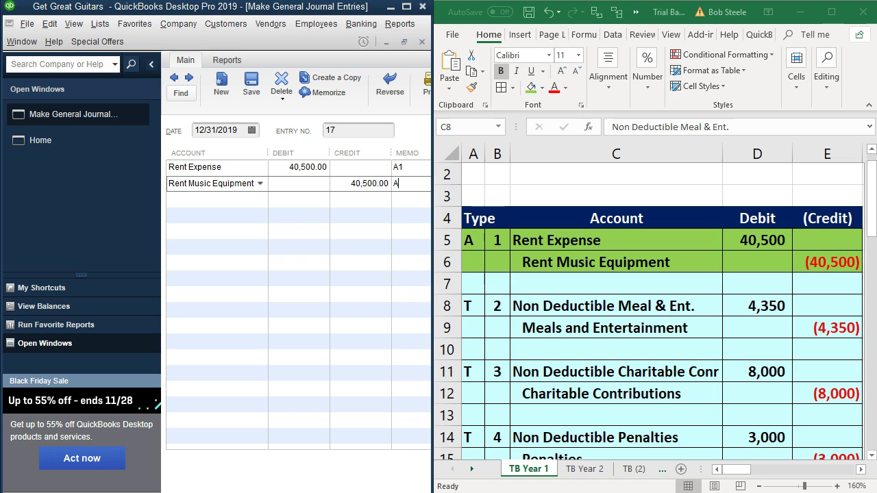
text(1)
key(Return)
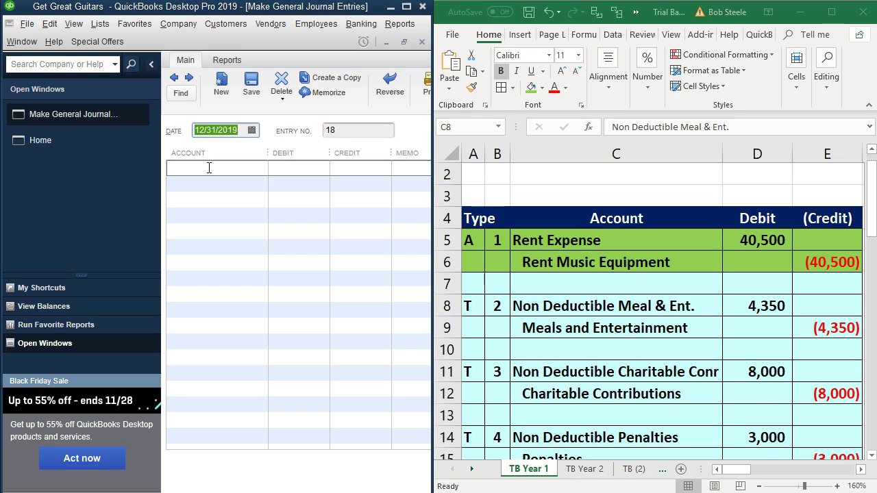
Fill the Insurance Expense / Prepaid Insurance rows A20:E21 green in Excel
click(675, 352)
scroll(530, 304, down, 2)
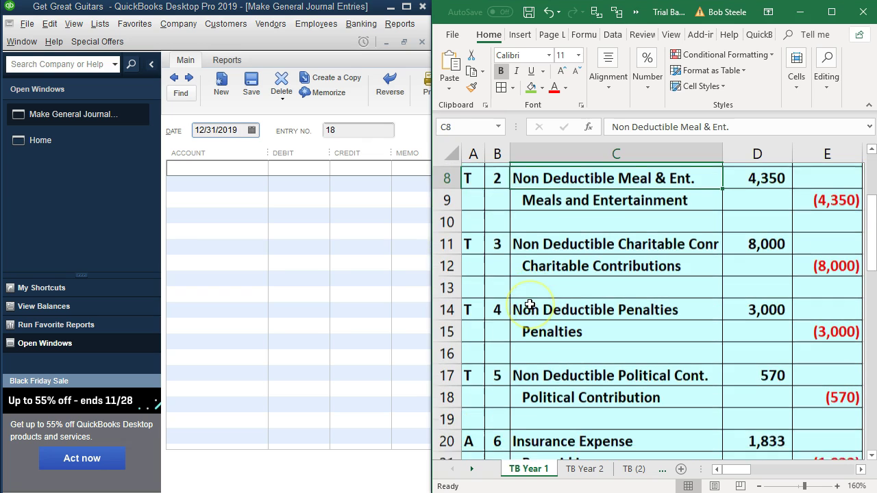
scroll(530, 304, down, 3)
drag(475, 245, 781, 260)
right_click(671, 252)
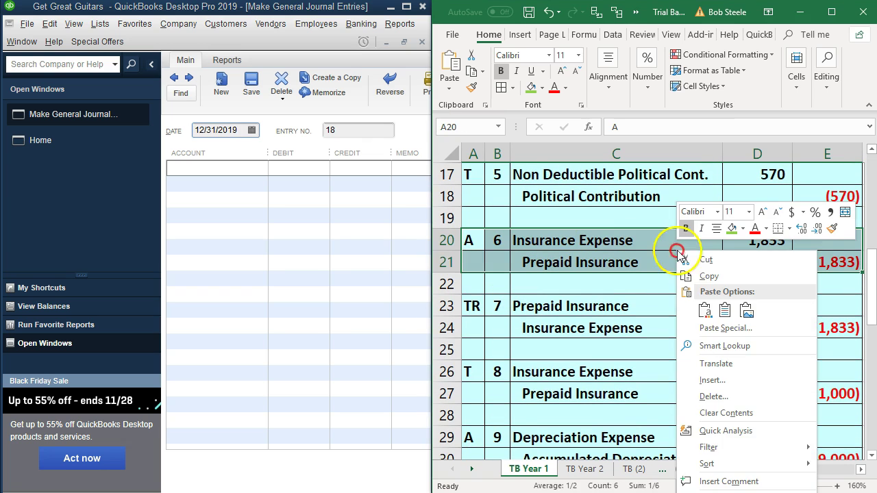
click(731, 228)
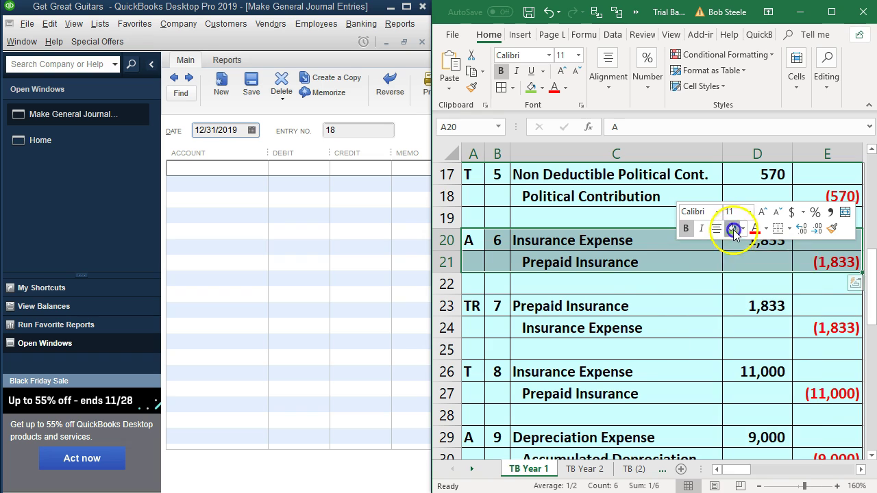
click(872, 455)
click(871, 455)
click(242, 172)
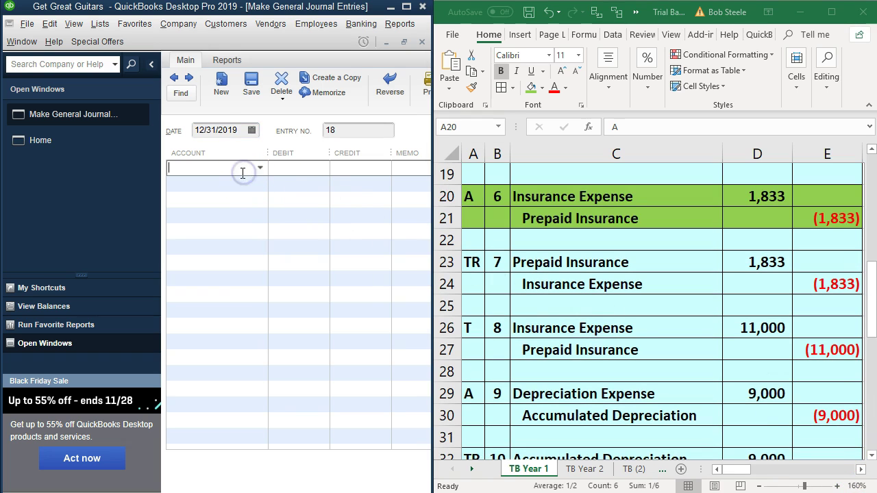
Debit Insurance Expense 1,833 and credit Prepaid Insurance, both memo A6, then Save & New
text(Ins)
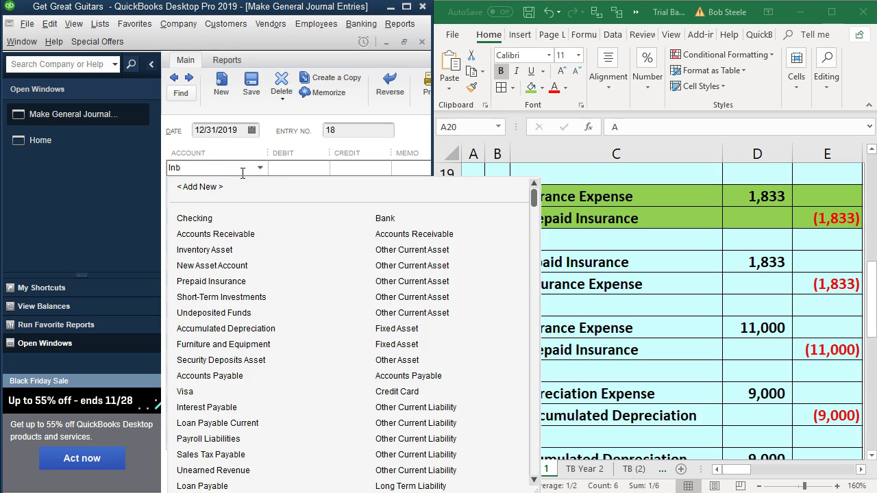
text(Insurance Expense)
key(Tab)
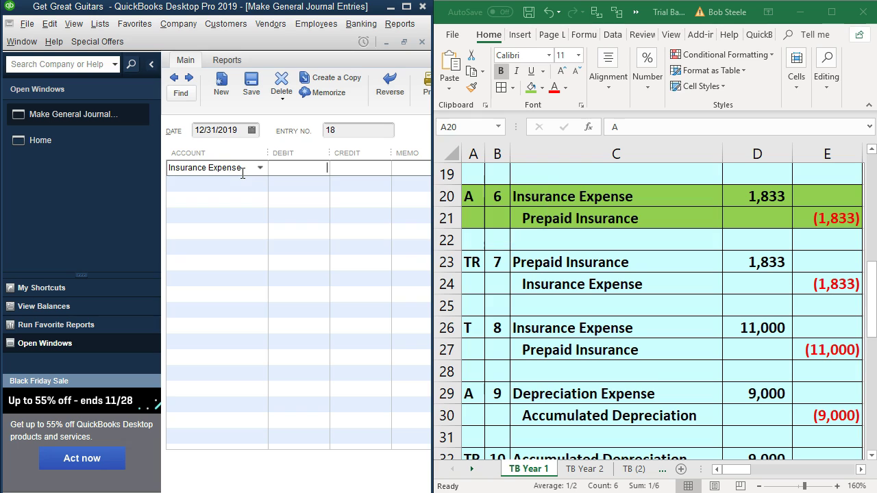
text(1,833)
key(Tab)
key(Tab)
text(A6)
click(243, 174)
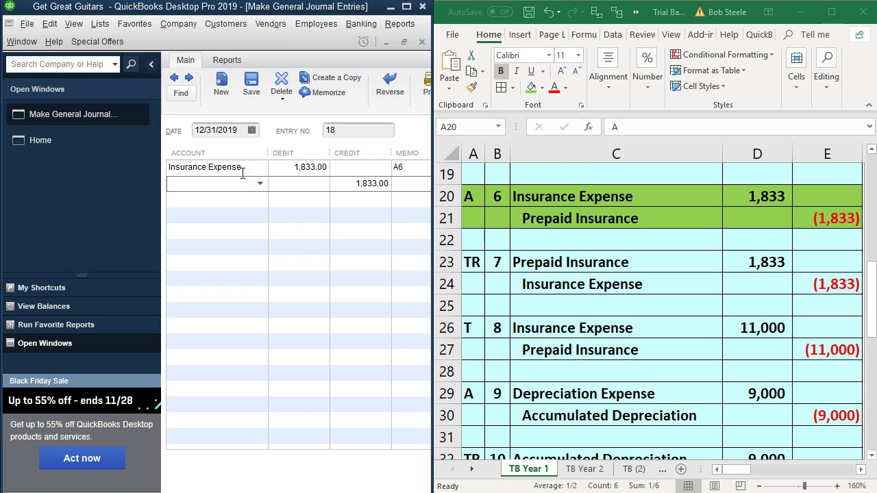
text(Pre)
key(Tab)
key(Tab)
key(Tab)
text(A6)
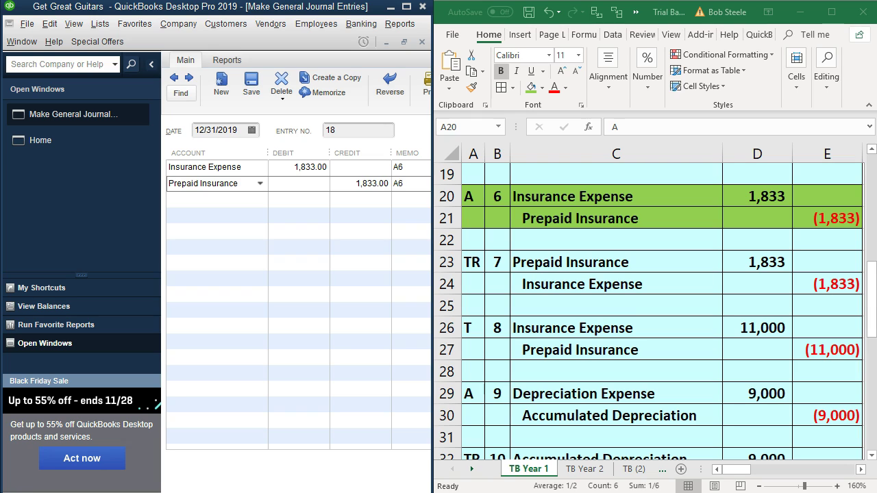
key(alt+s)
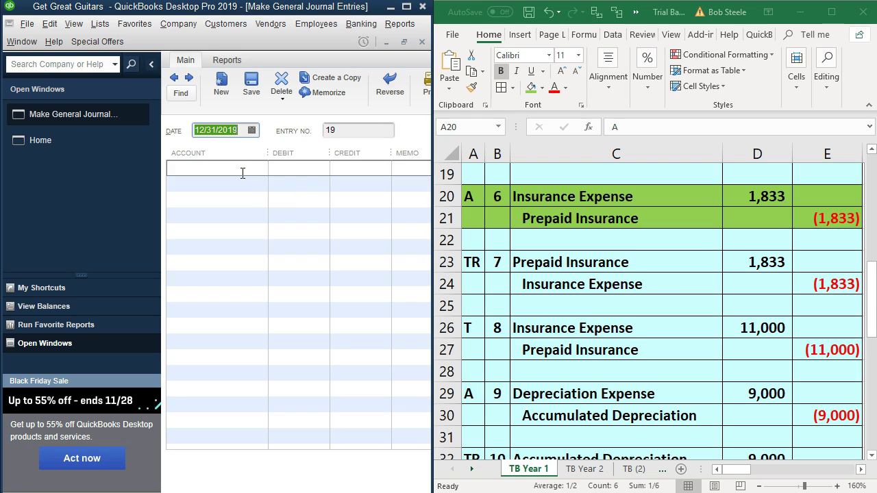
Fill the depreciation entry rows A29:E30 green in Excel
click(640, 298)
scroll(641, 295, down, 2)
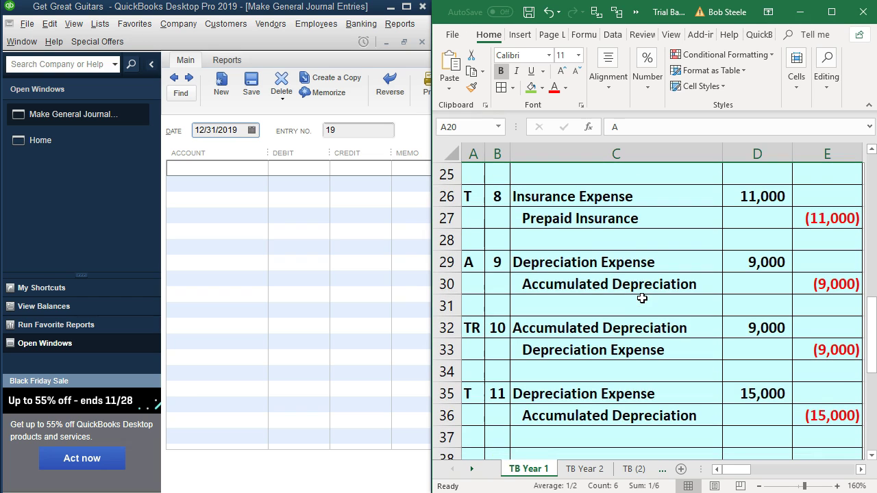
scroll(568, 284, down, 1)
drag(473, 197, 815, 213)
right_click(676, 218)
key(Escape)
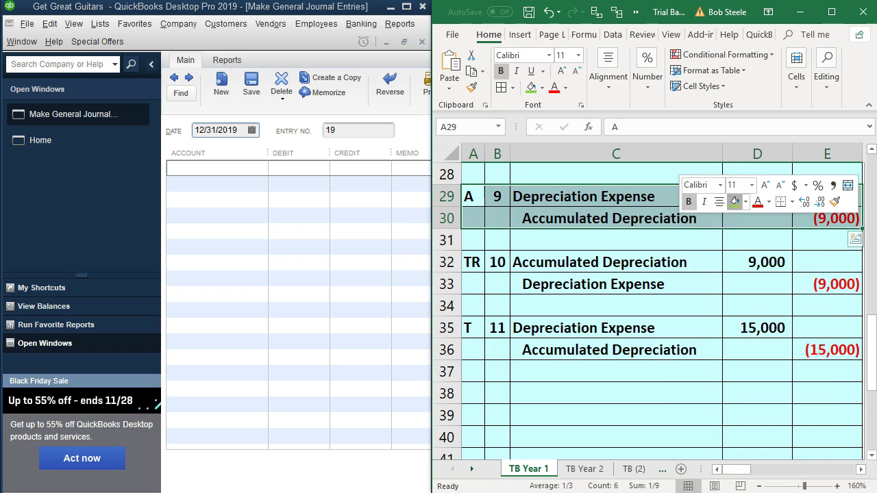
click(734, 201)
Enter Depreciation Expense as a 9,000 debit with memo A9
click(215, 168)
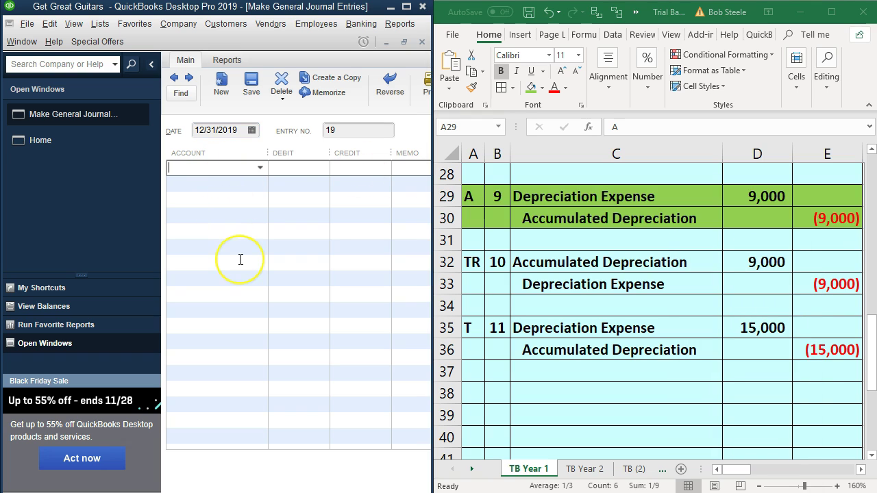
text(Depreciation Expense)
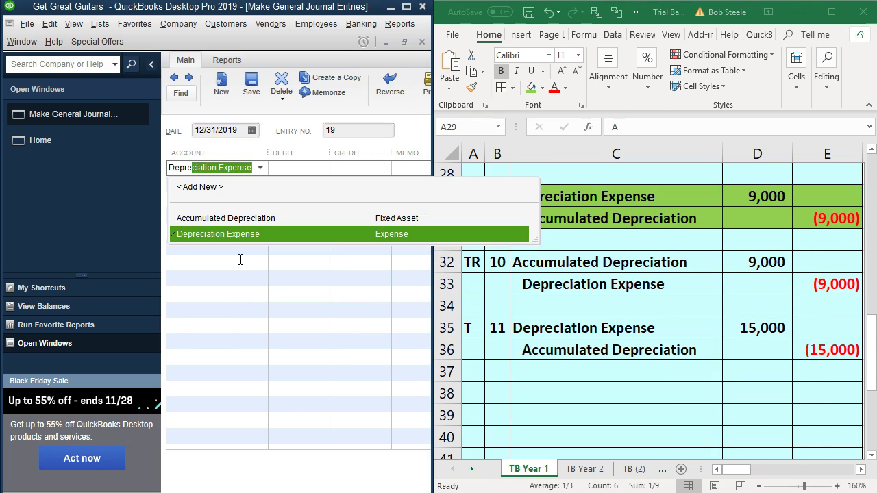
key(Tab)
text(9000)
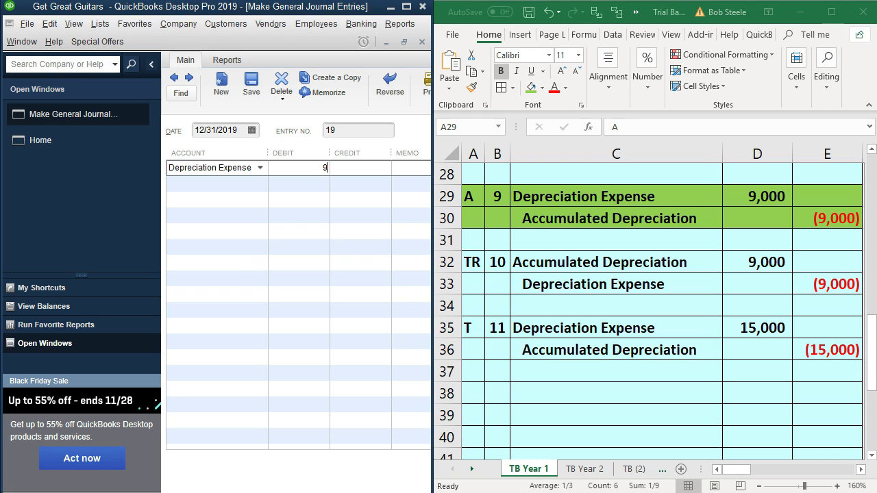
key(Tab)
text(A9)
Credit Accumulated Depreciation on the second line with memo A9
click(240, 260)
text(accumulated Depreciation)
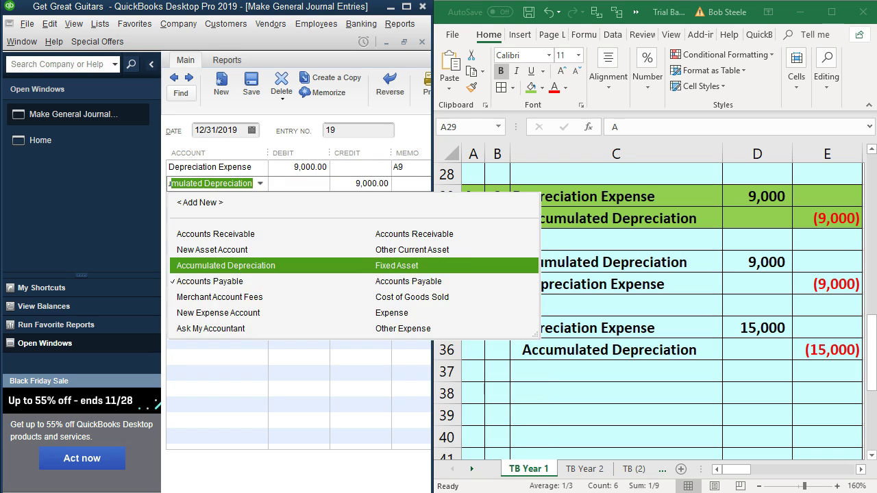
key(Tab)
key(Tab)
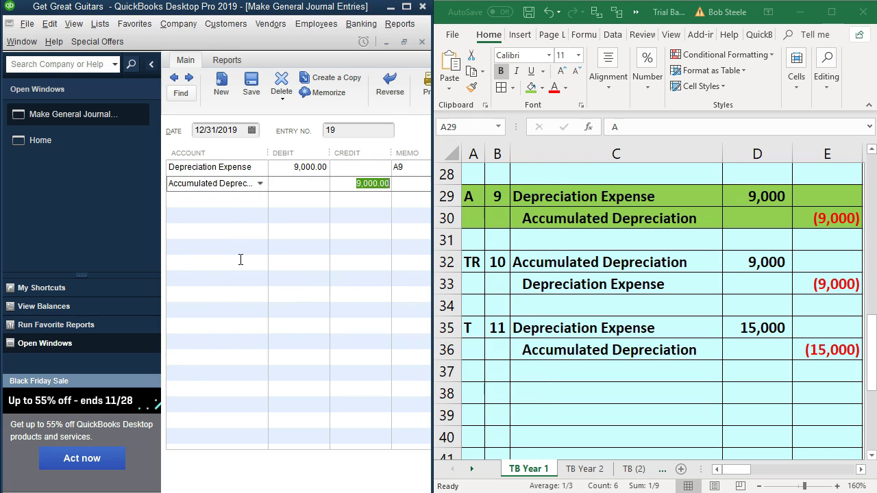
key(Tab)
text(Ap)
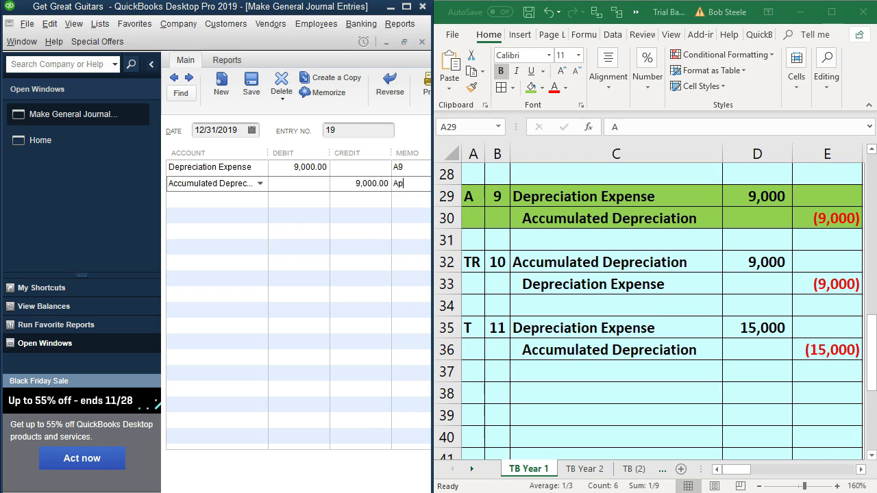
key(BackSpace)
text(9)
Save entry 19 and dismiss the Tracking Fixed Assets on Journal Entries notice
click(241, 264)
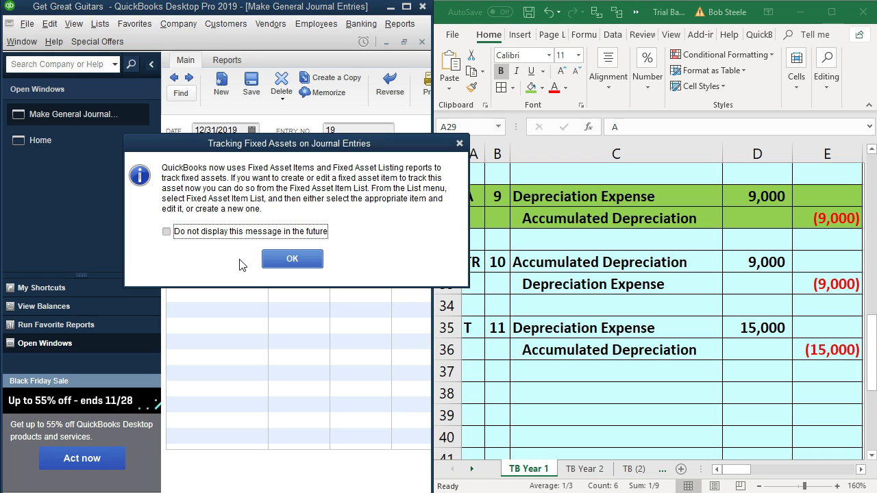
click(290, 260)
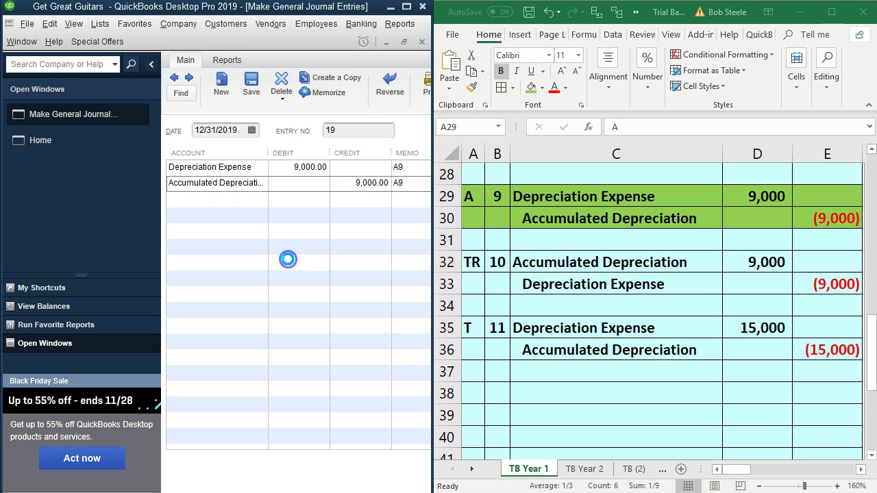
click(628, 319)
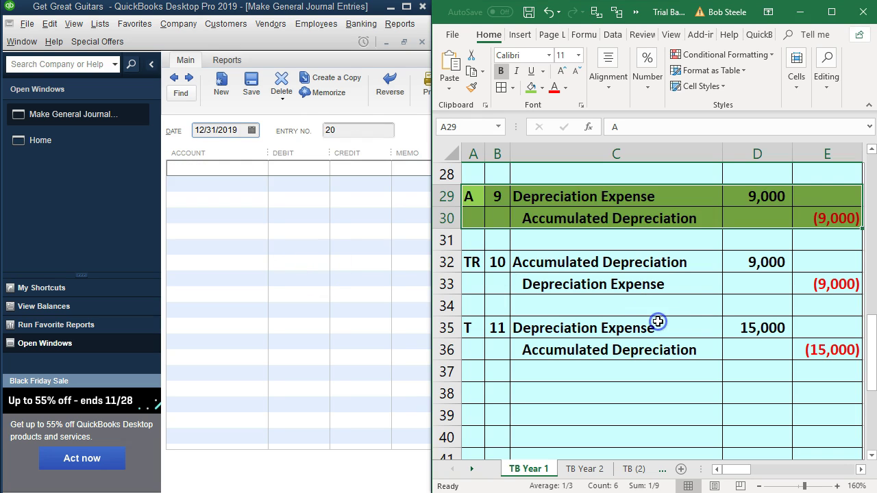
click(677, 306)
key(Right)
key(Right)
key(Right)
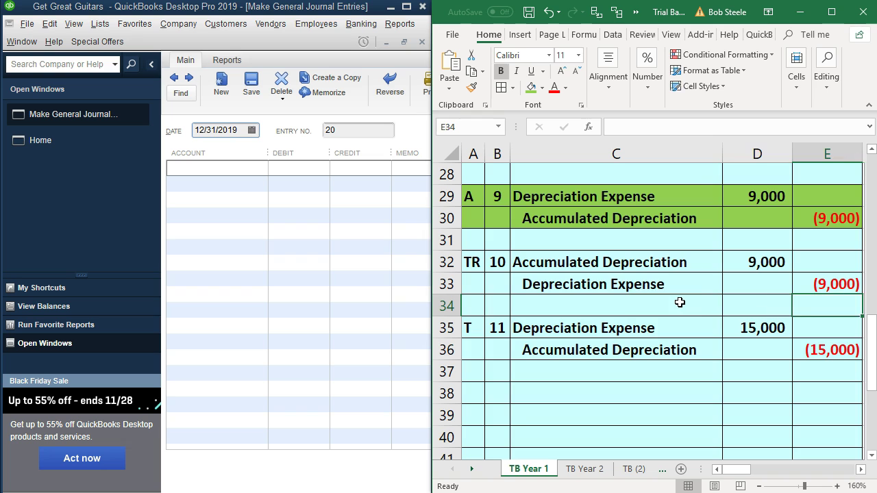
key(Right)
key(Right)
key(Right)
key(Right)
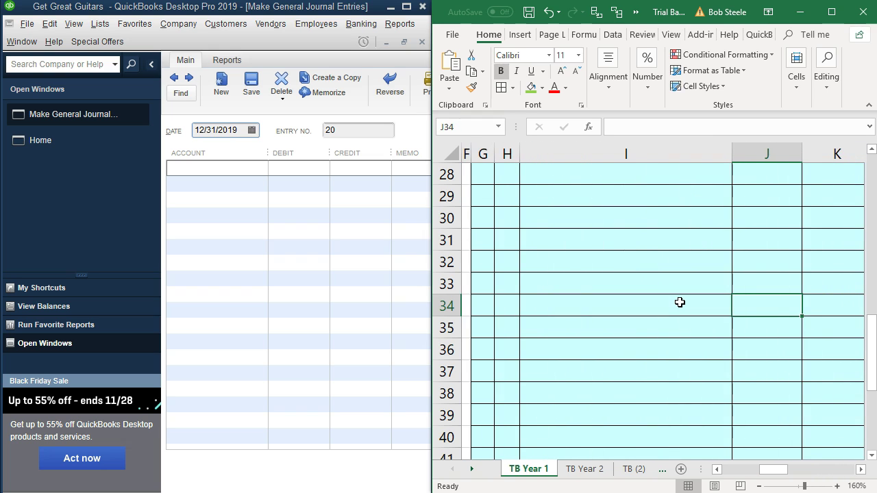
key(Up)
key(Up)
key(Up)
key(Up)
key(Up)
key(Up)
key(Up)
key(Up)
key(Up)
key(Up)
key(Up)
key(Up)
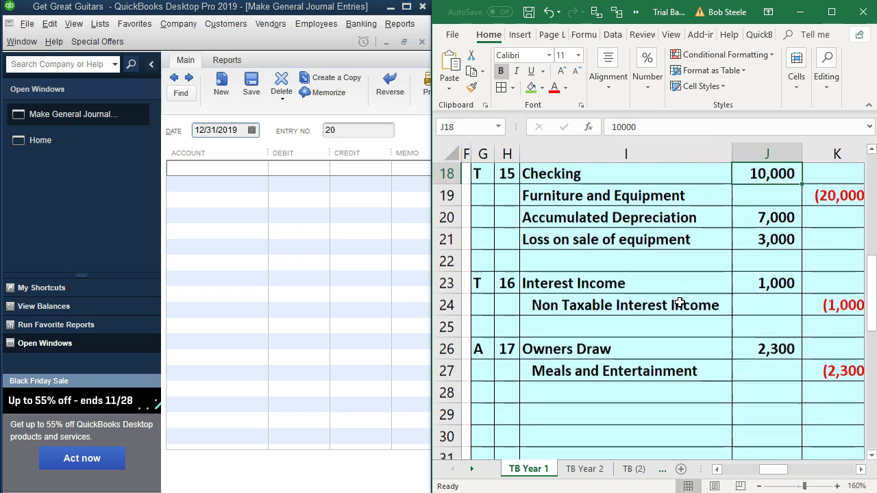
key(Up)
key(Up)
key(Up)
key(Up)
key(Up)
key(Up)
key(Up)
key(Up)
key(Up)
key(Up)
key(Up)
key(Up)
key(Up)
key(Up)
key(Up)
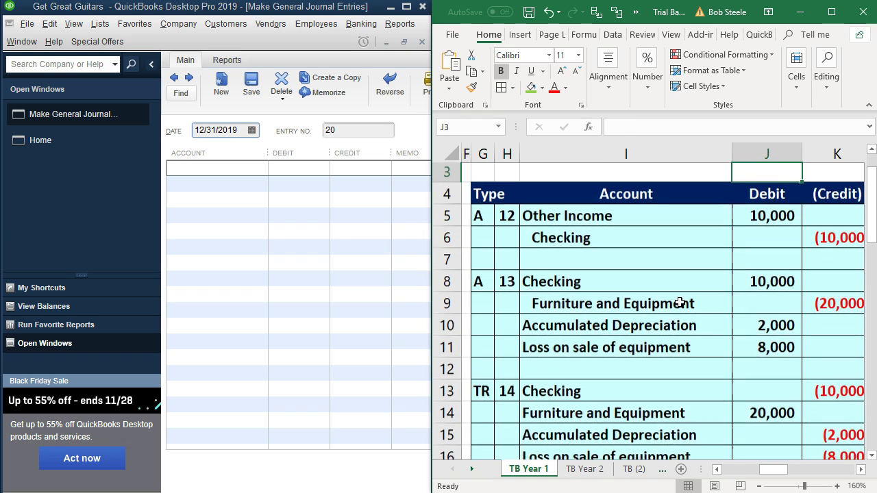
key(Right)
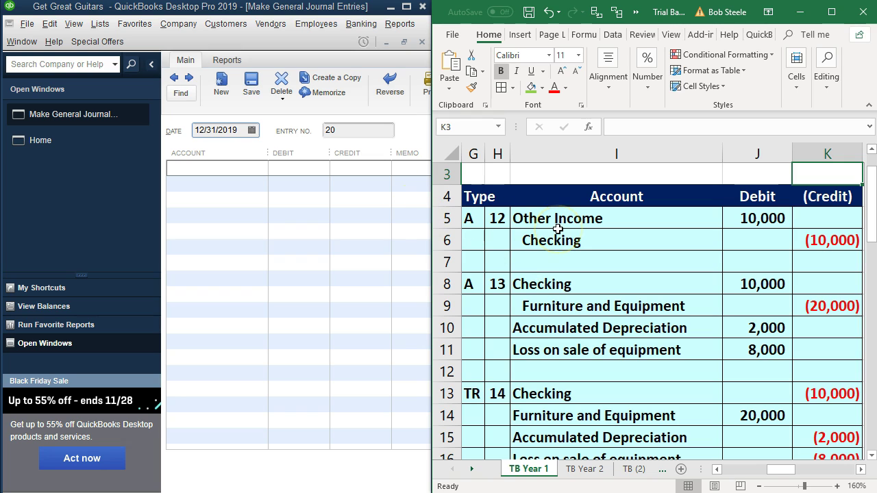
Fill the A12 entry rows G5:K6 green in Excel
drag(470, 217, 822, 237)
right_click(735, 232)
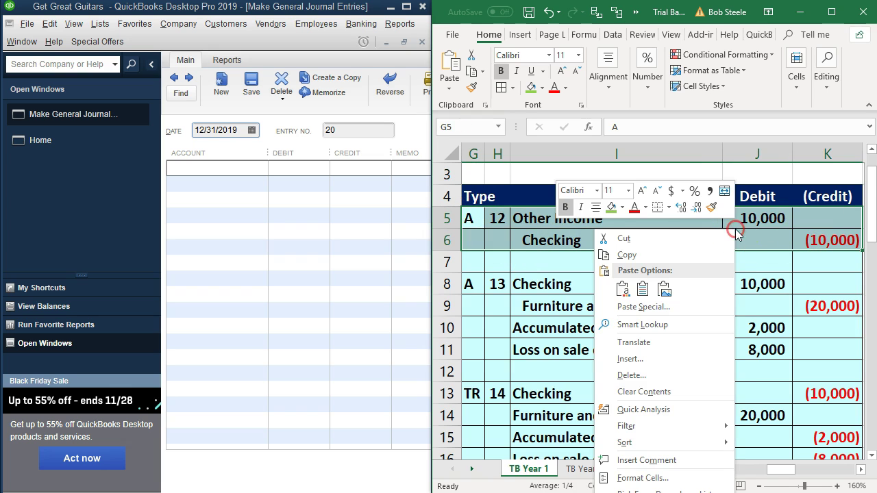
click(611, 207)
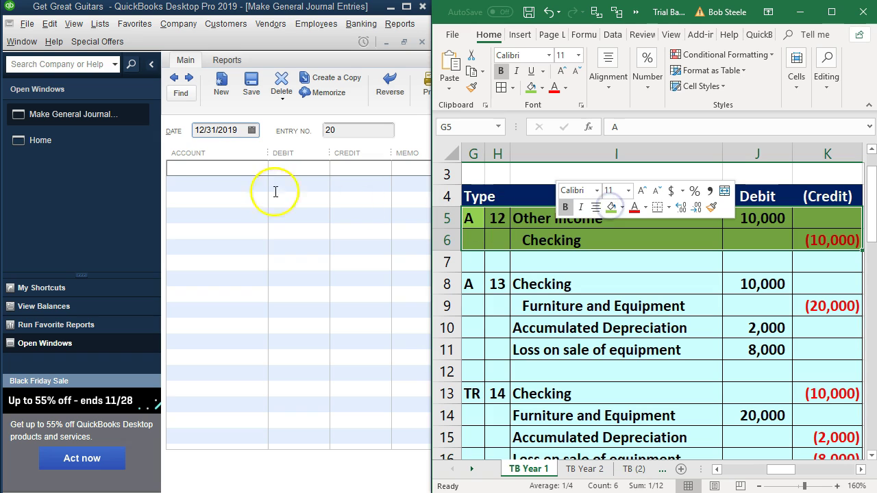
Enter Other Income as a 10,000 debit with memo A12
click(205, 167)
text(Other Income)
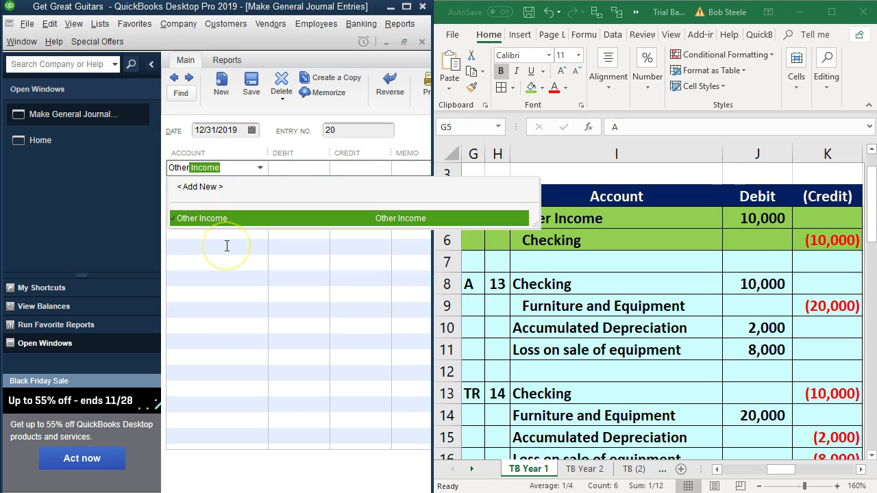
key(Tab)
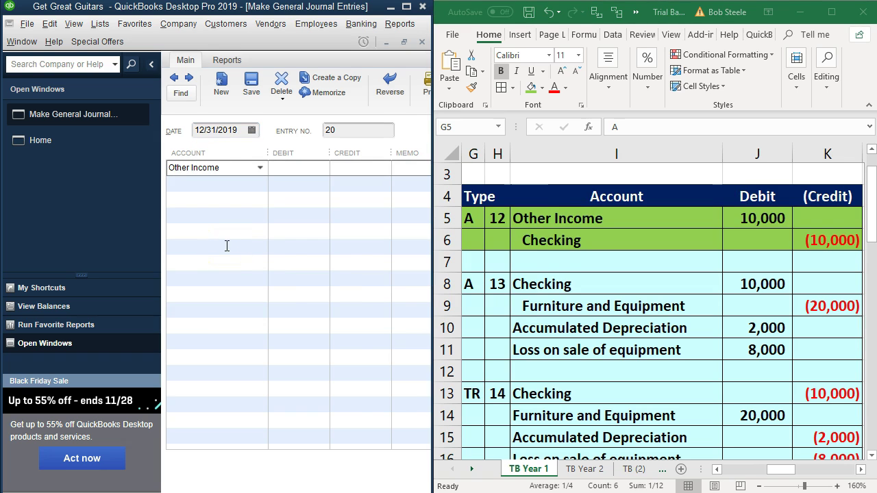
text(10000)
key(Tab)
Credit Checking with memo A12 and save entry 20, starting entry 21
key(Tab)
text(A12)
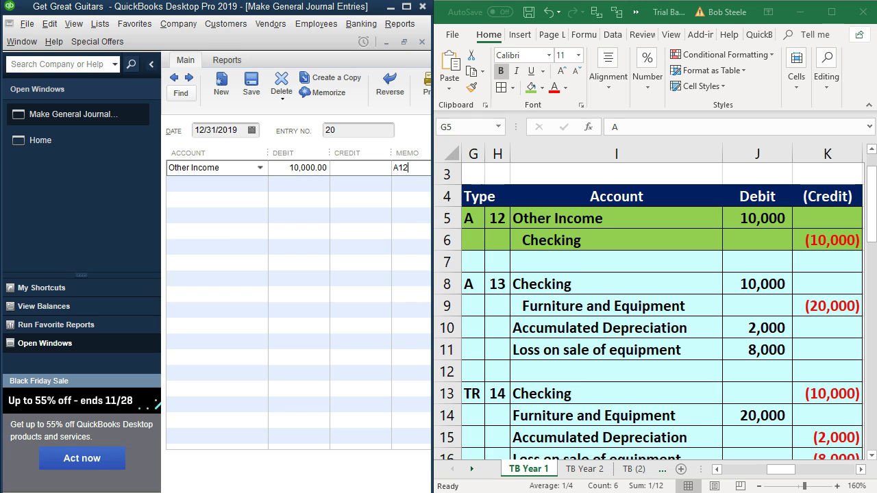
key(Tab)
key(Tab)
text(Che)
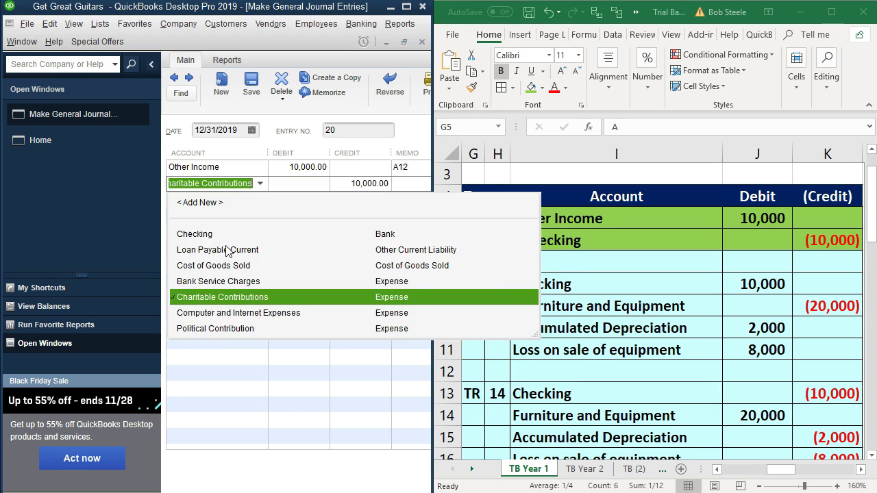
key(Tab)
key(Tab)
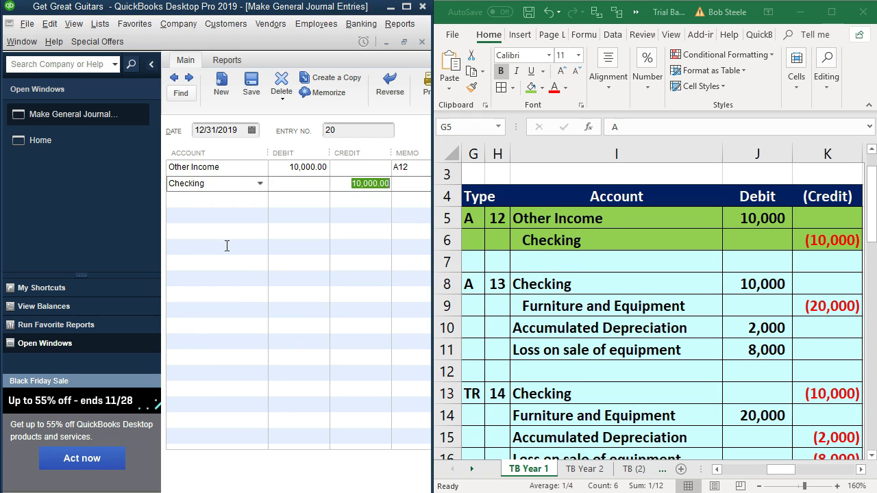
key(Tab)
text(A)
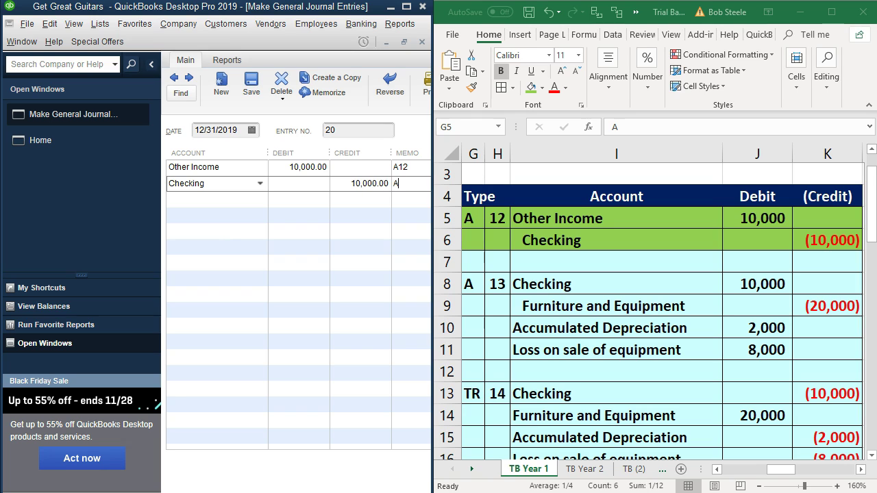
text(12)
key(alt+s)
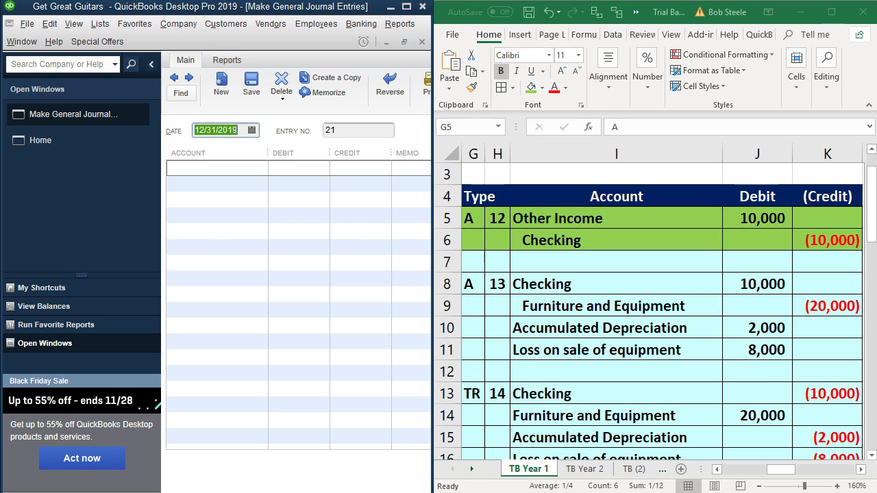
Fill the A13 entry rows G8:K11 green in Excel
click(872, 455)
scroll(871, 452, down, 1)
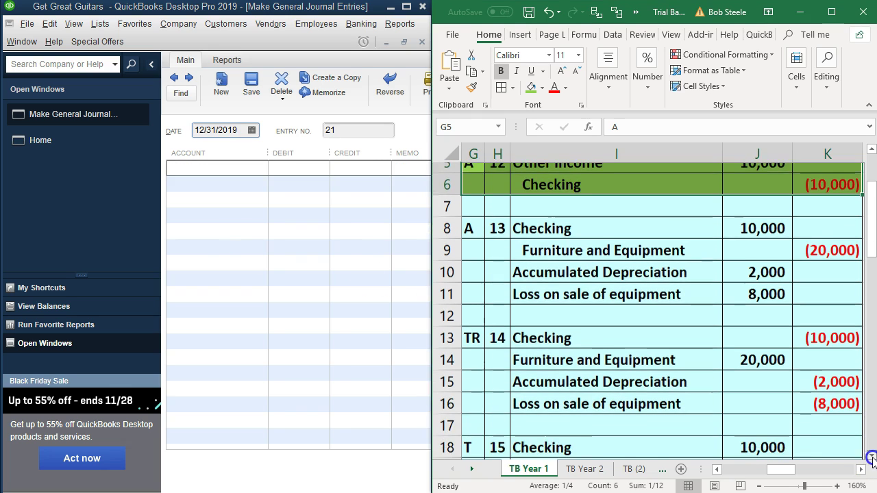
drag(468, 198, 793, 259)
right_click(685, 253)
click(737, 230)
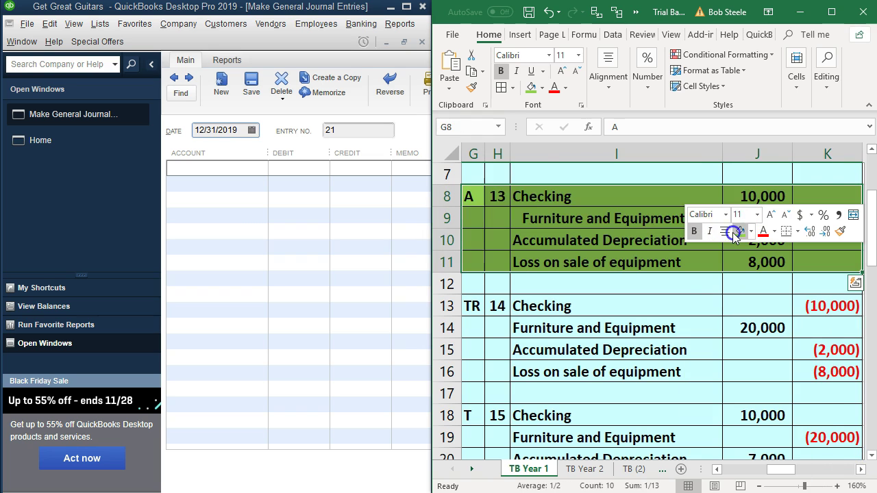
Enter Checking debit 10,000 memo A13, then a Furniture and Equipment credit line
click(208, 174)
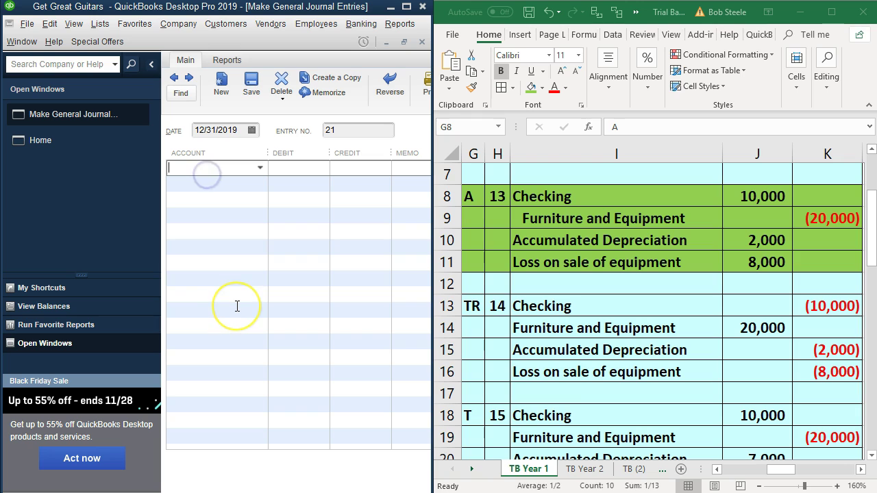
text(Checking)
key(Tab)
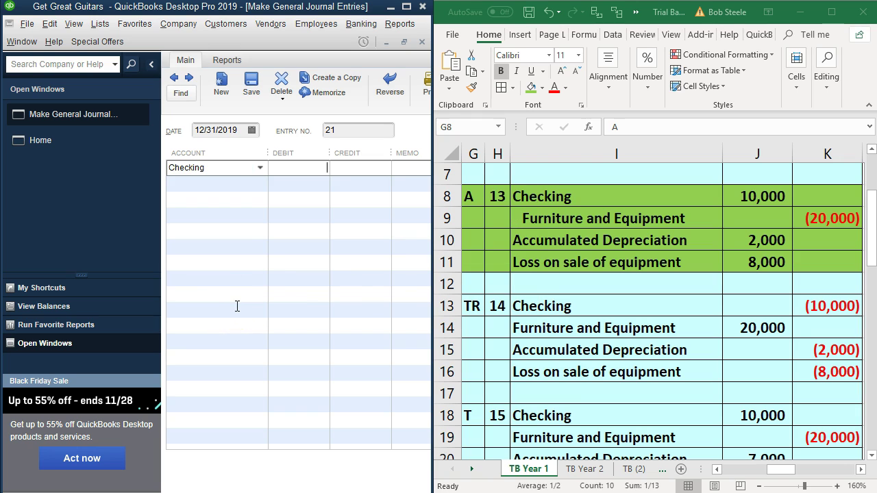
text(10,000)
key(Tab)
text(A13)
key(Tab)
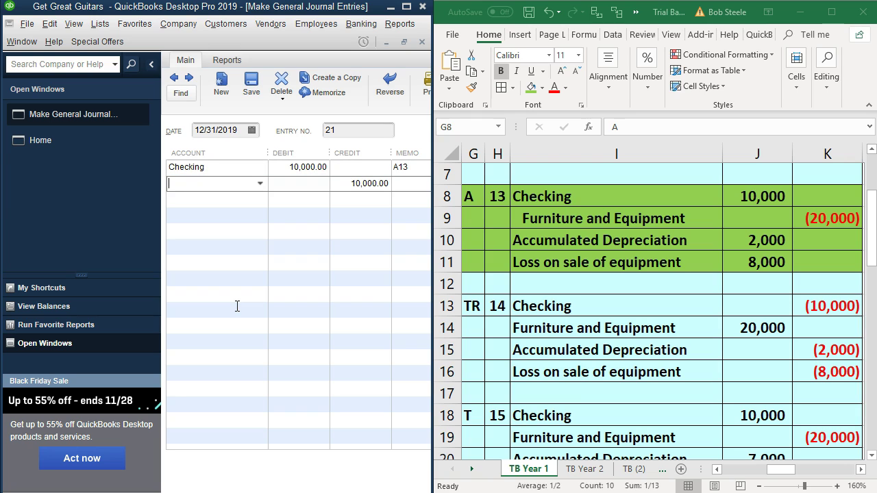
text(Furn)
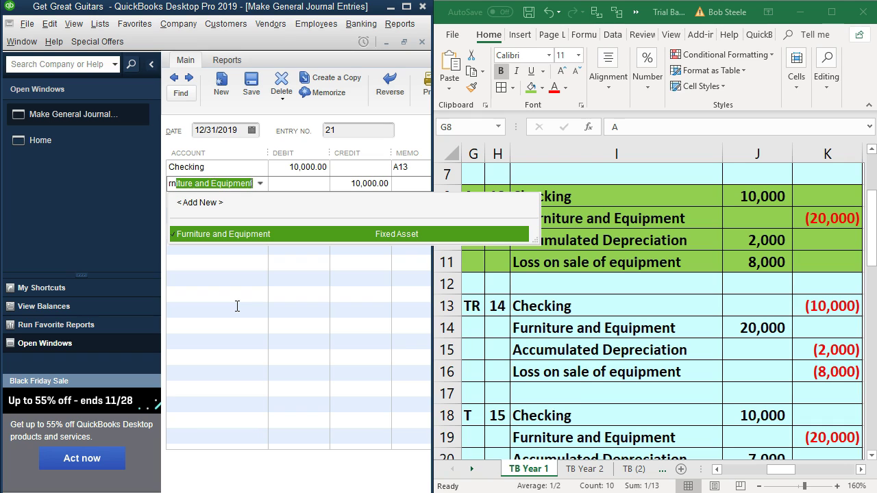
key(Tab)
key(Tab)
key(Tab)
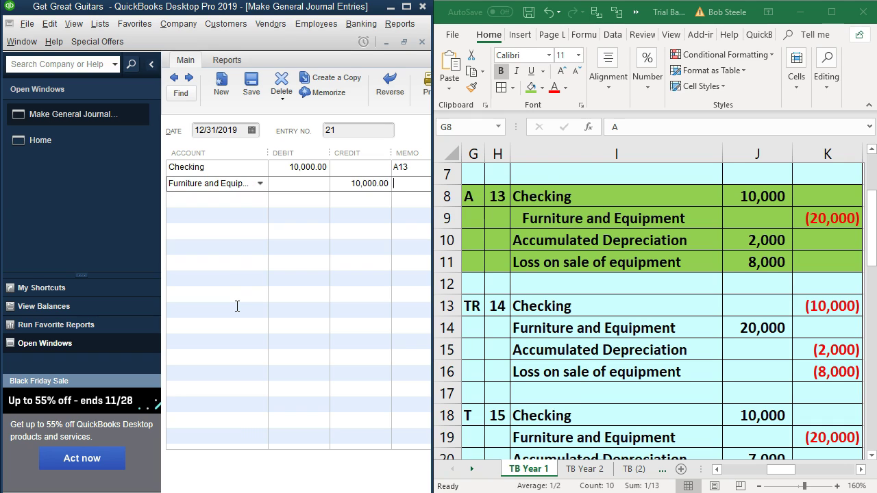
text(A13)
key(Tab)
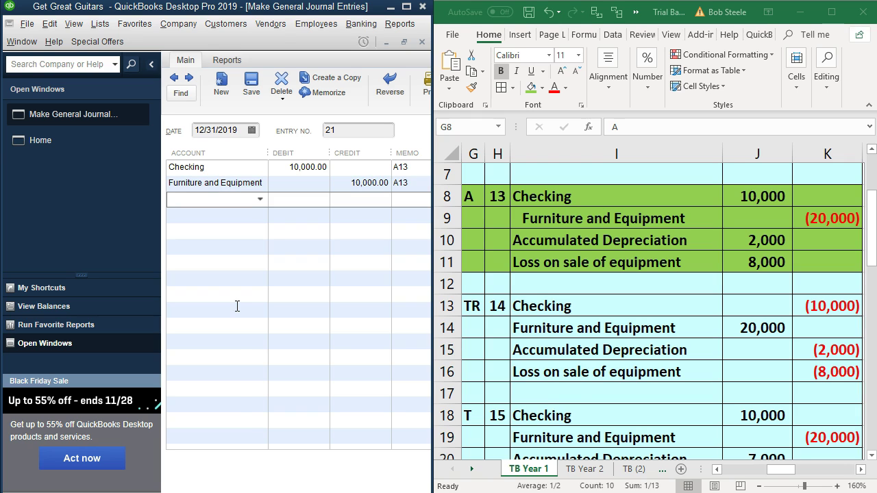
Add Accumulated Depreciation debit 2,000 memo A13 and a Loss on Sale of Equipment line
text(Accumulated Depreciation)
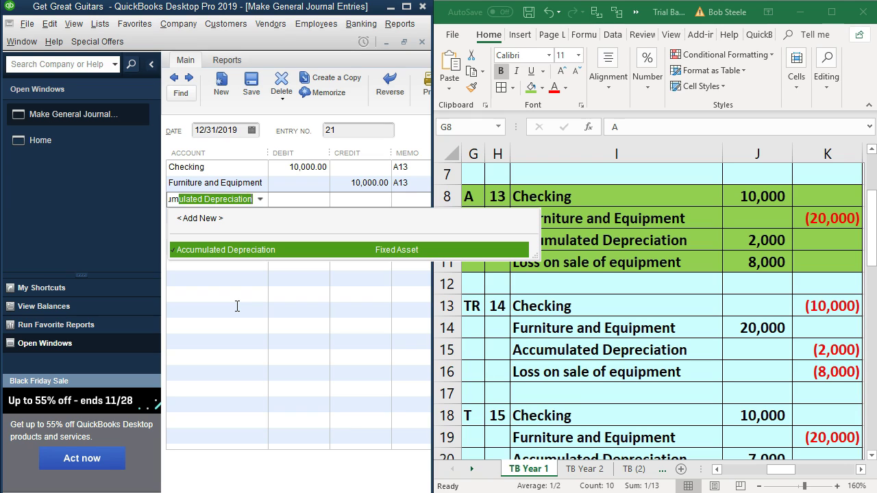
key(Tab)
text(2000)
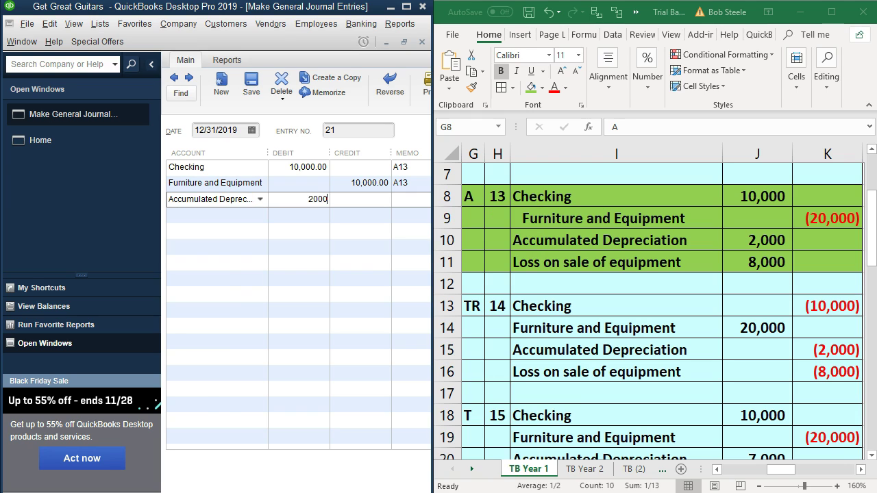
key(Tab)
text(A13)
key(Tab)
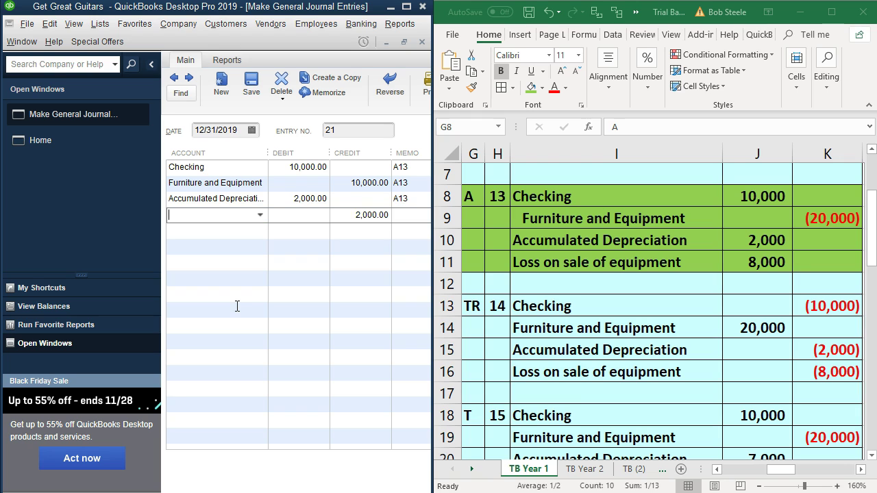
text(Loss )
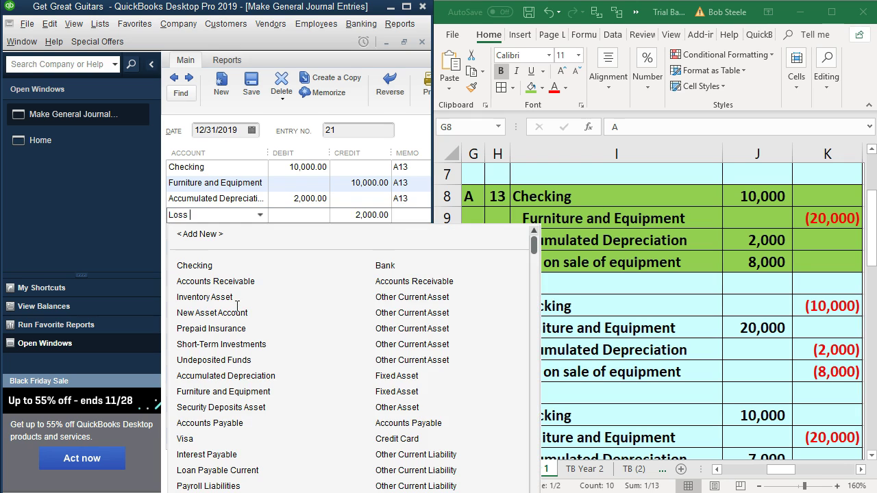
text(on Sale of Equipment)
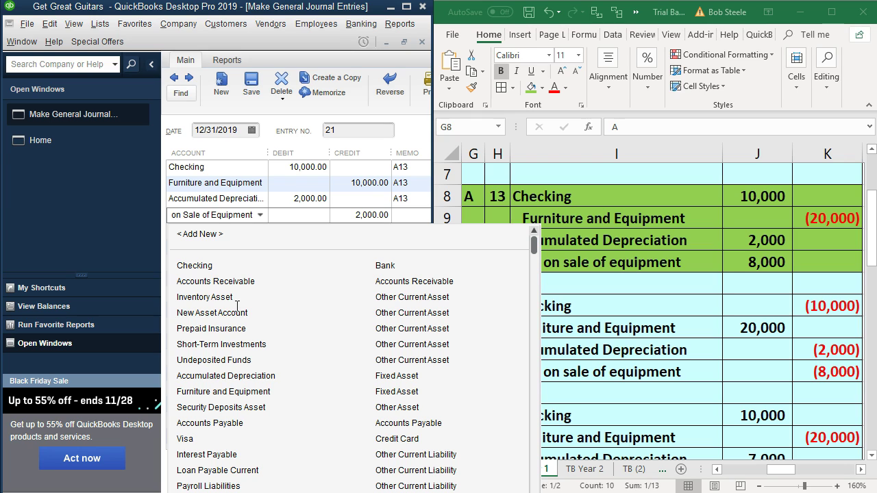
key(Tab)
Create Loss on Sale of Equipment as a new Other Expense account for entry 21's fourth line
click(403, 108)
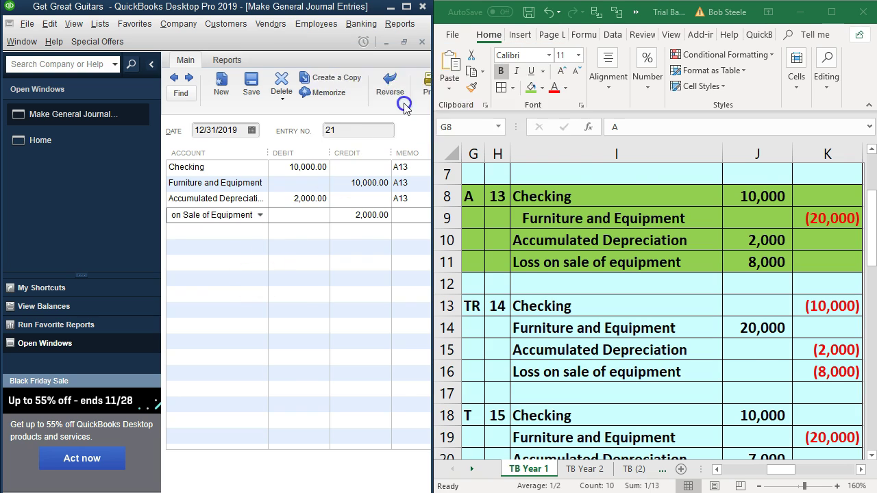
click(513, 326)
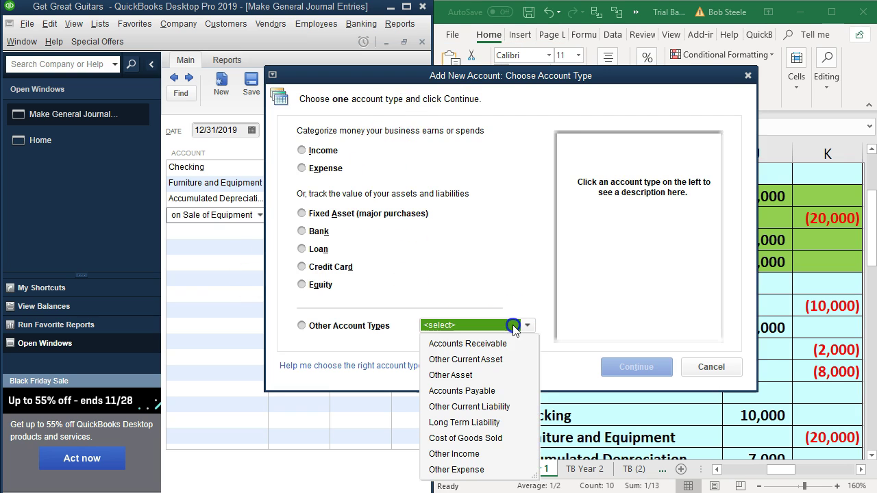
click(473, 470)
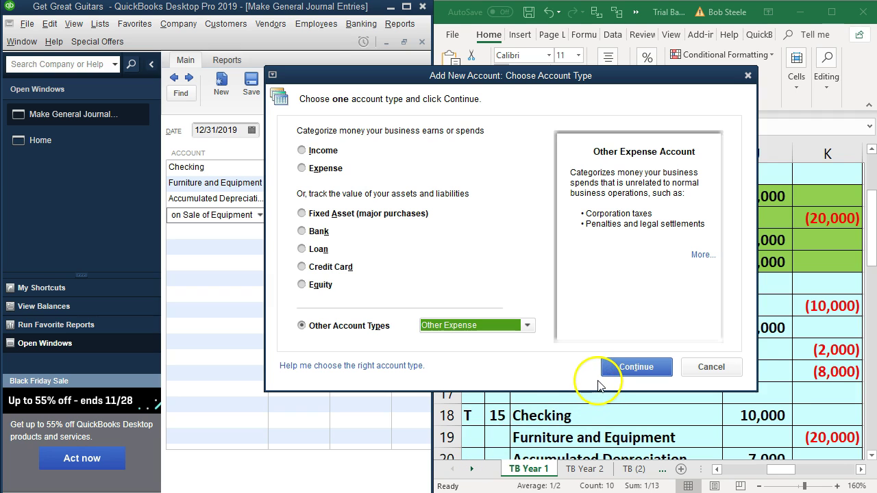
click(618, 367)
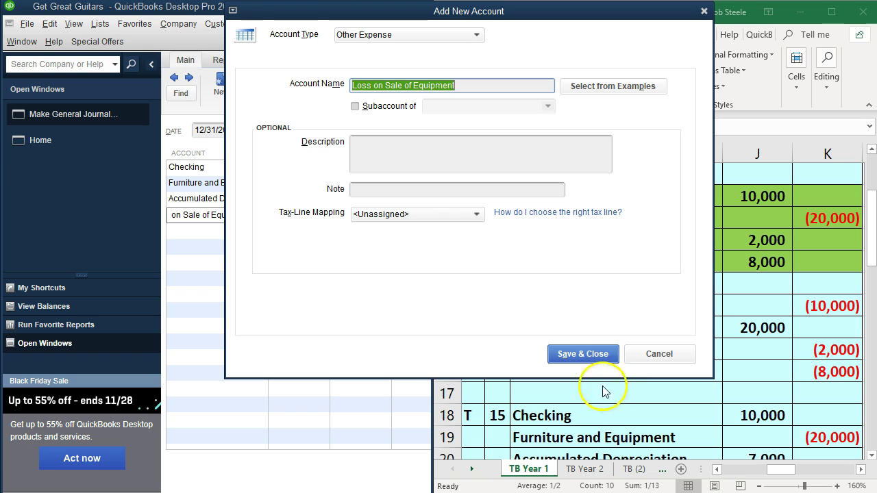
click(567, 356)
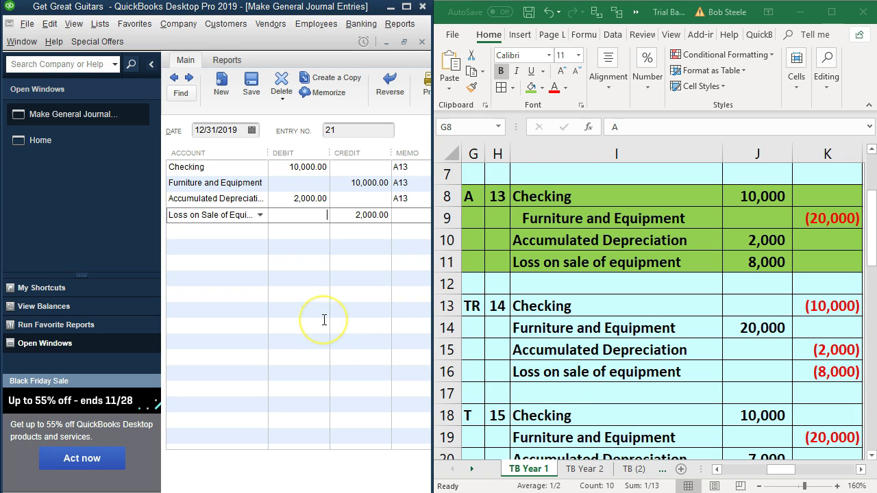
Give the line memo 'A' and save journal entry 21
key(Tab)
key(Tab)
text(A)
key(alt+s)
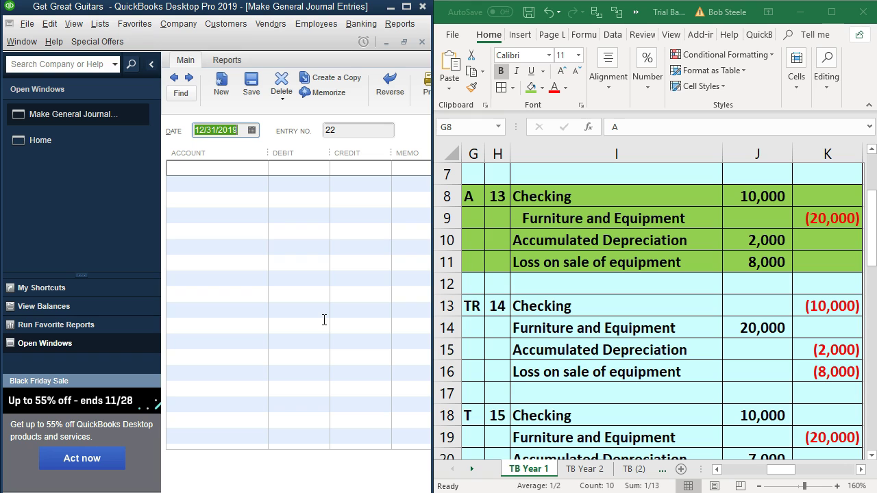
In Excel, shade the Owners Draw and Meals and Entertainment rows G26:J27 green
click(591, 328)
scroll(592, 328, down, 2)
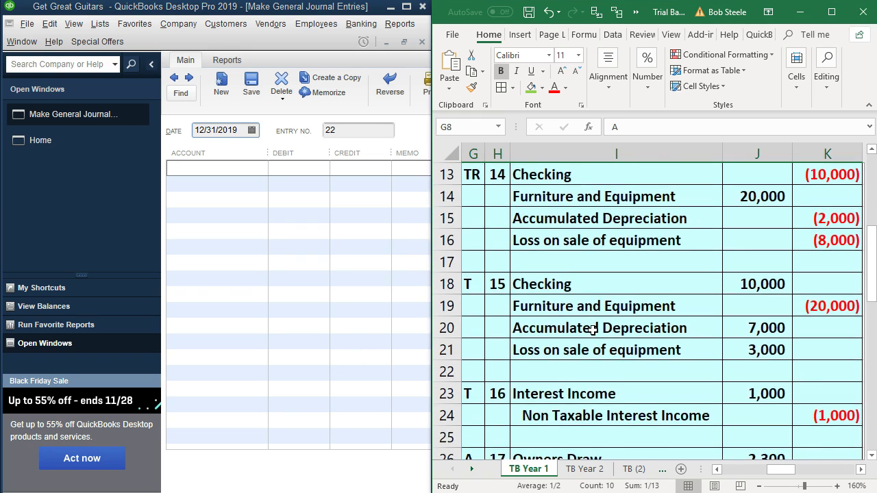
scroll(593, 329, down, 3)
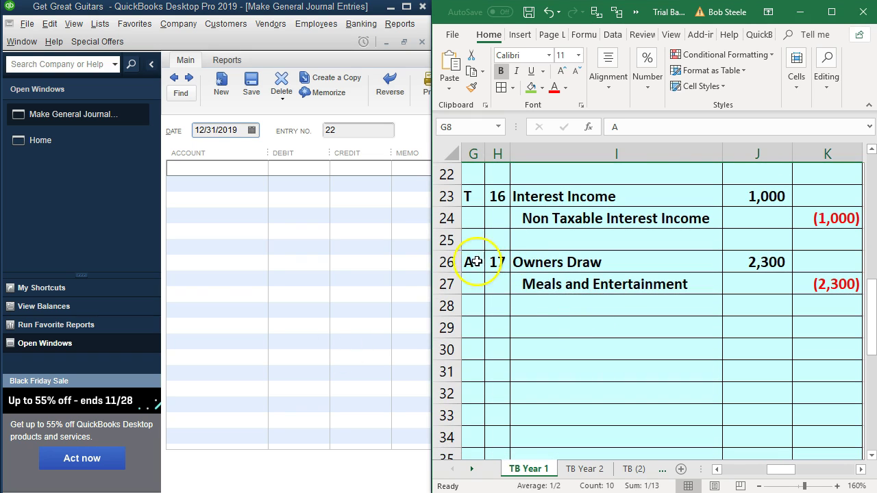
drag(475, 261, 768, 279)
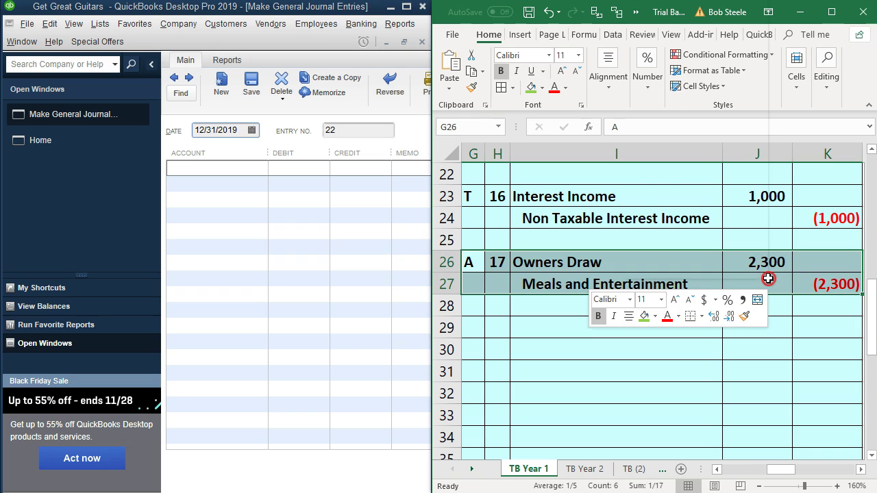
right_click(768, 279)
click(644, 315)
click(612, 385)
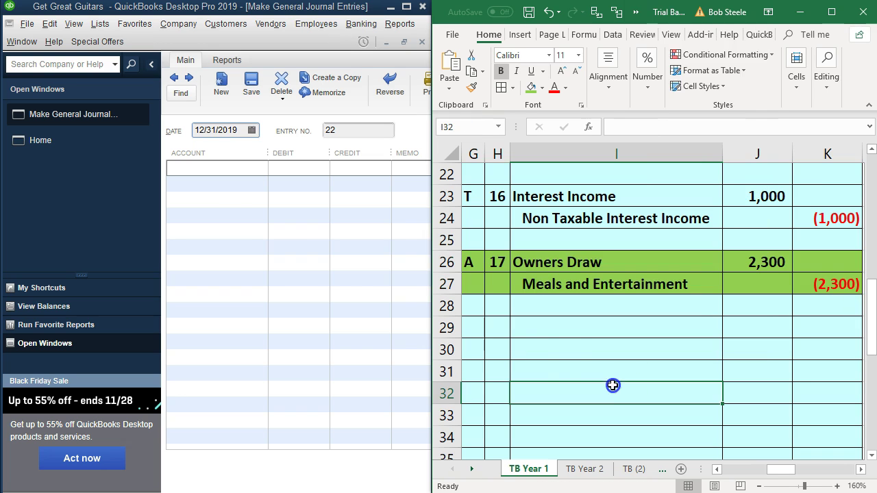
Record and save entry 22: debit Owners Draw, credit Meals and Entertainment 2,300, memo A17
click(229, 171)
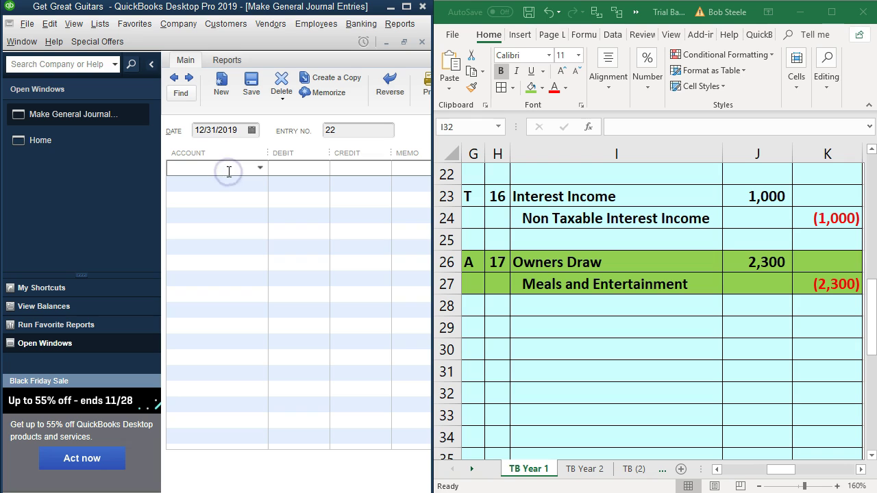
text(On)
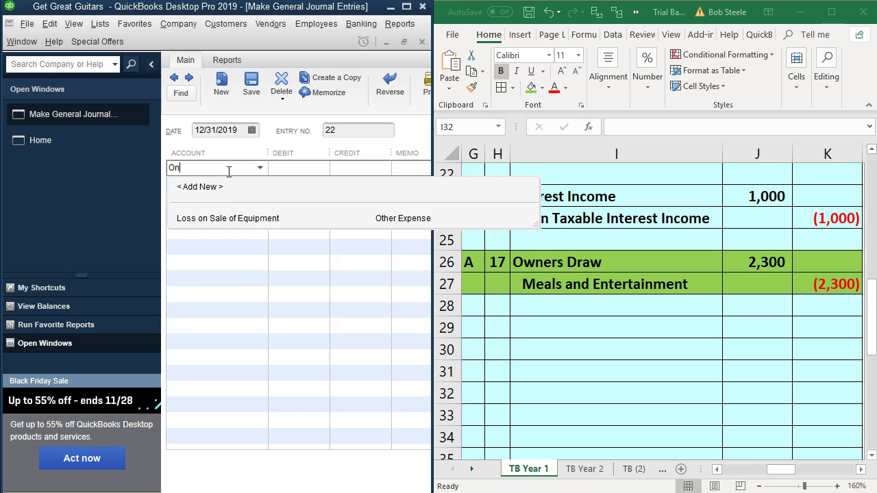
key(BackSpace)
text(wner)
key(Tab)
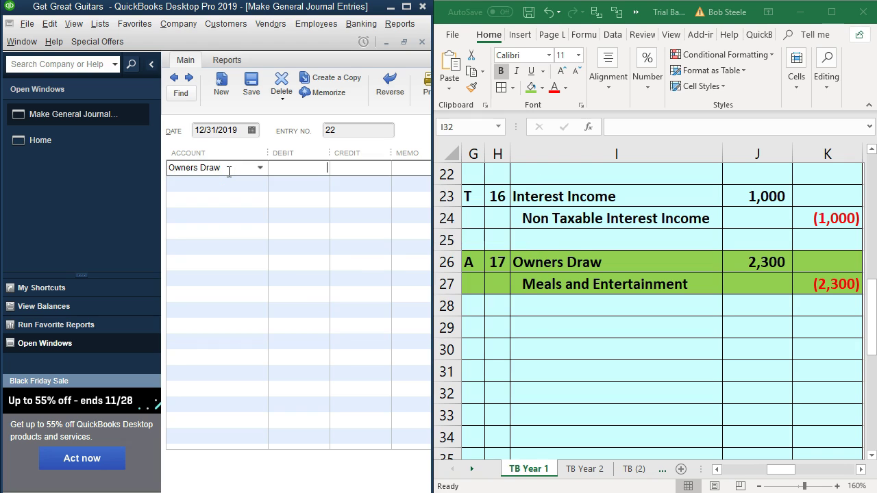
text(2300)
key(Tab)
text(A17)
key(Tab)
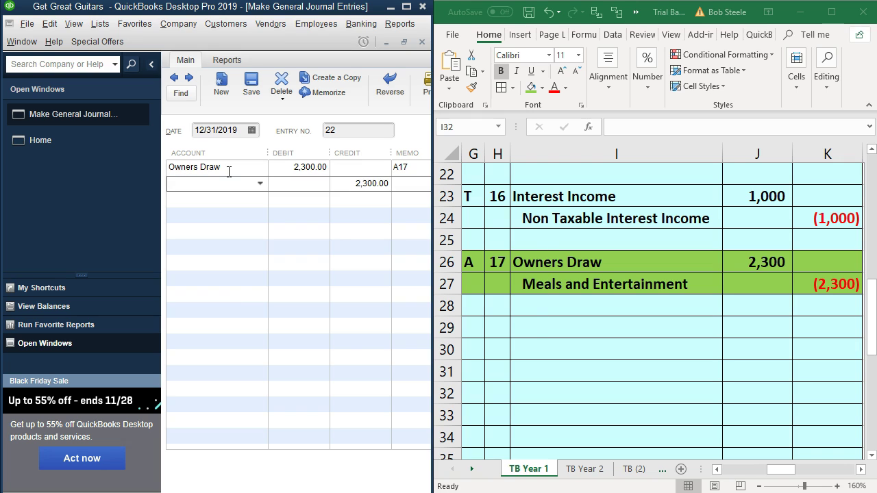
text(meal)
key(Tab)
key(Tab)
key(Tab)
text(A)
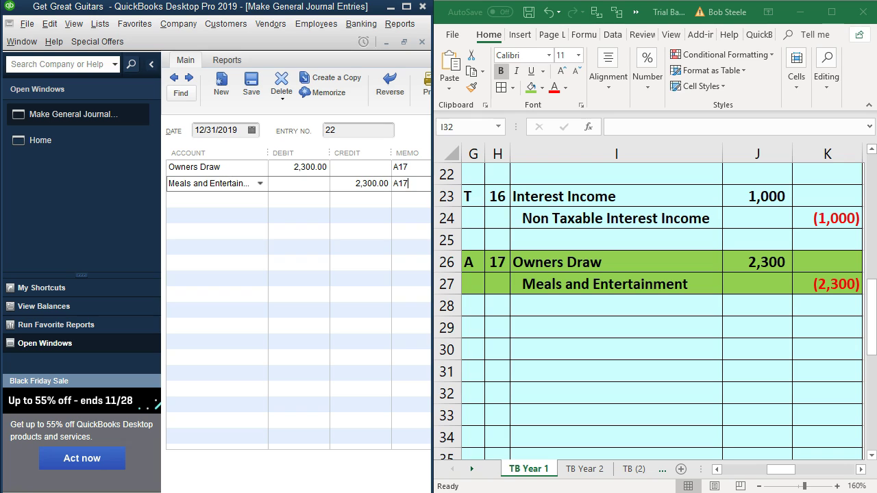
key(alt+s)
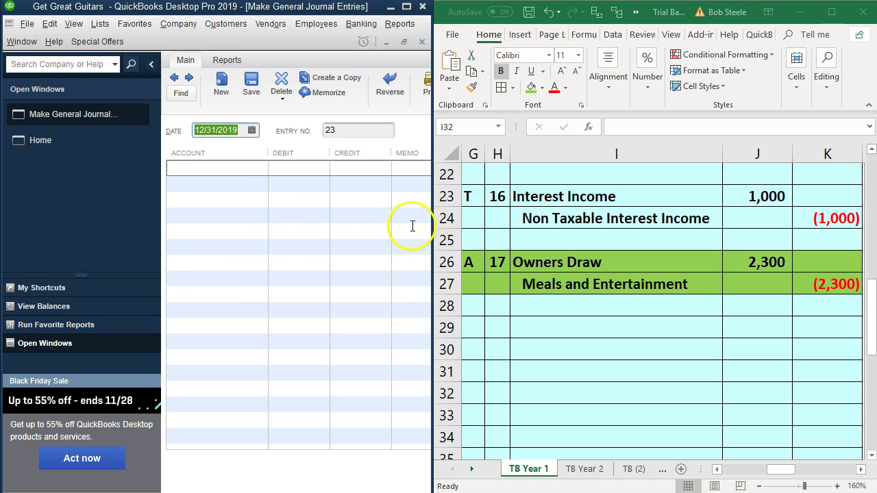
Widen the QuickBooks window and bring up the Accountant & Taxes Trial Balance report
drag(431, 214, 857, 218)
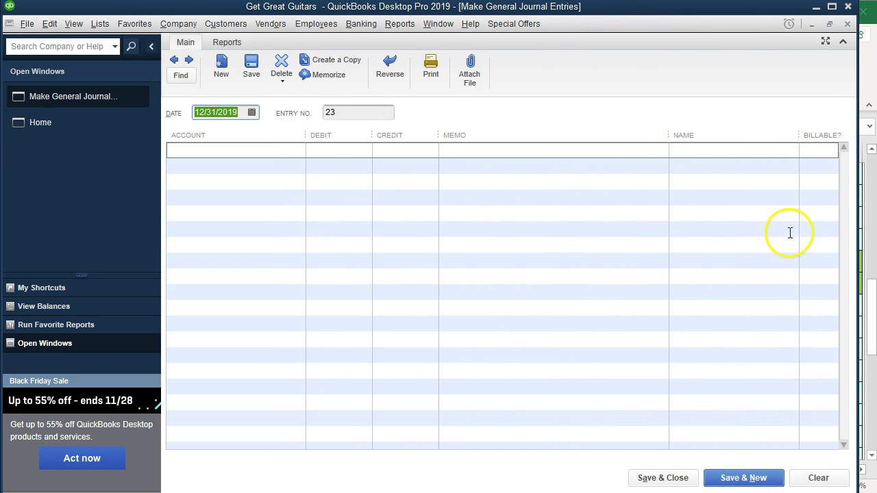
click(399, 24)
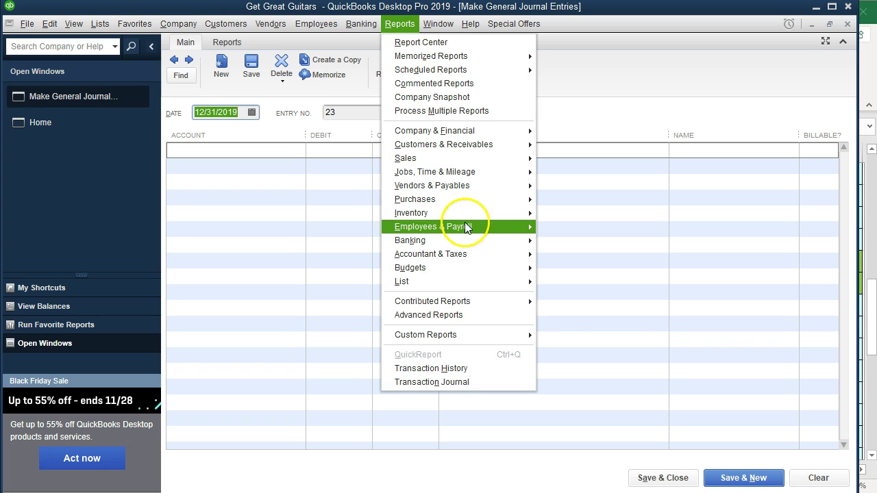
mouse_move(474, 255)
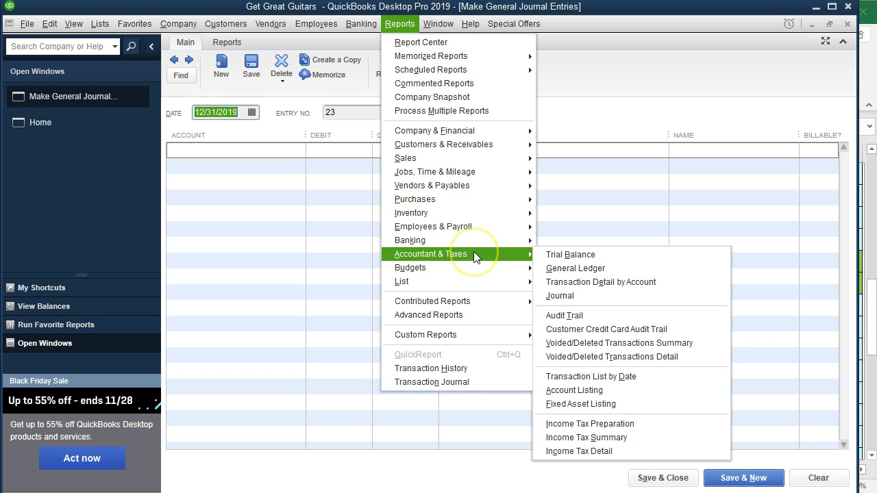
click(552, 250)
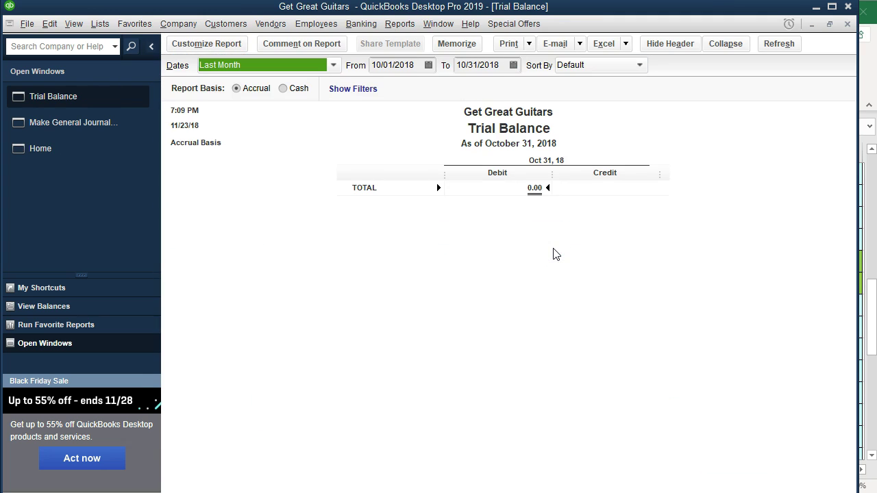
Set the Trial Balance date range from 01/01/2019 to 12/31/2019
key(Tab)
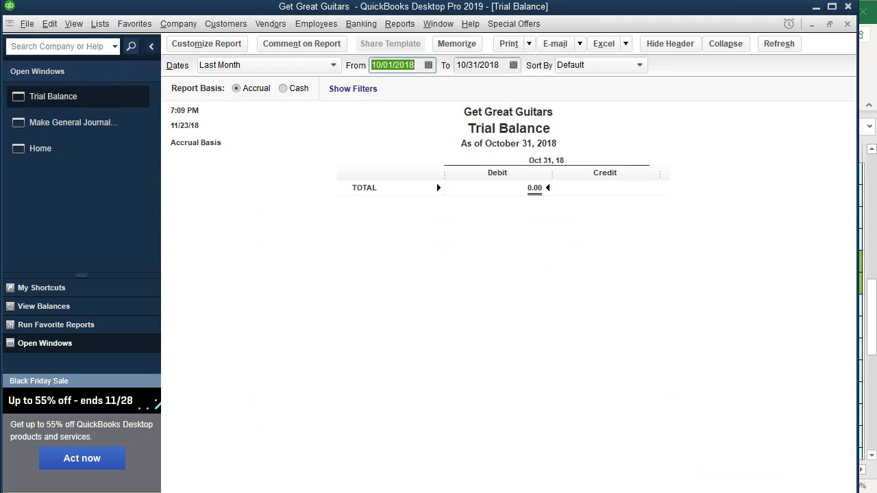
text(010119)
key(Tab)
text(1)
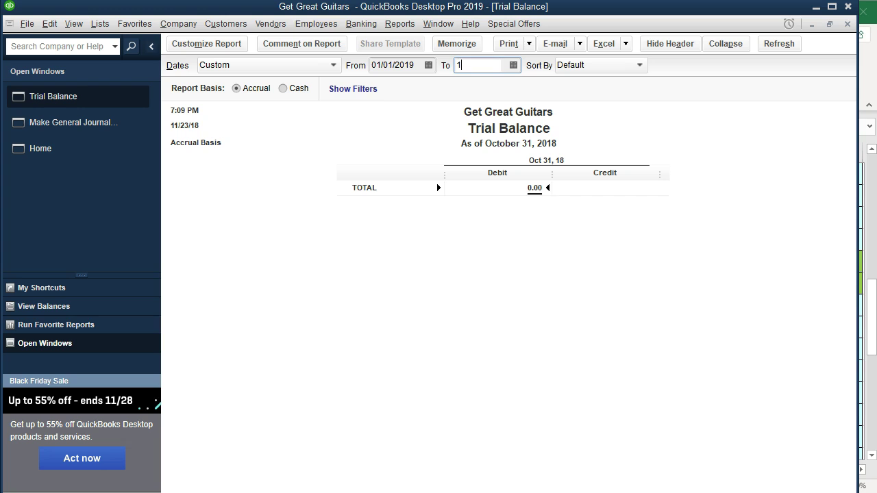
text(2/31/2019)
key(Tab)
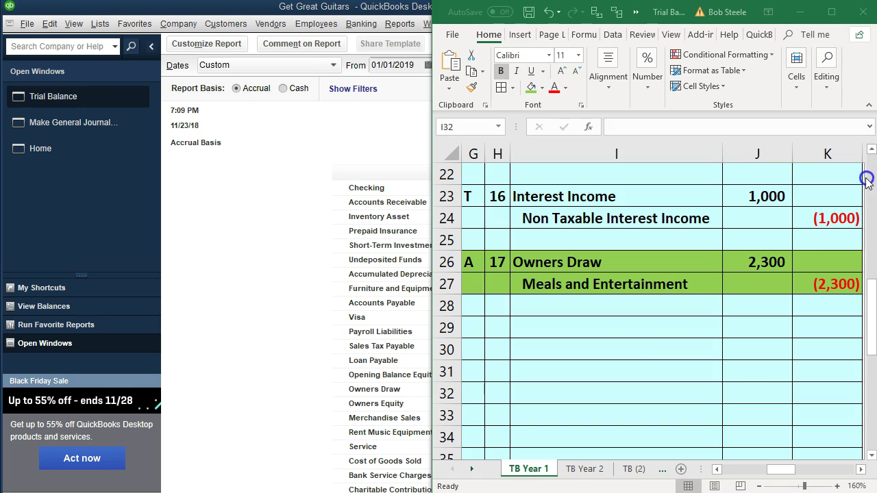
Bring the Trial Balance 2 Excel workbook forward and widen its window
click(867, 176)
click(753, 388)
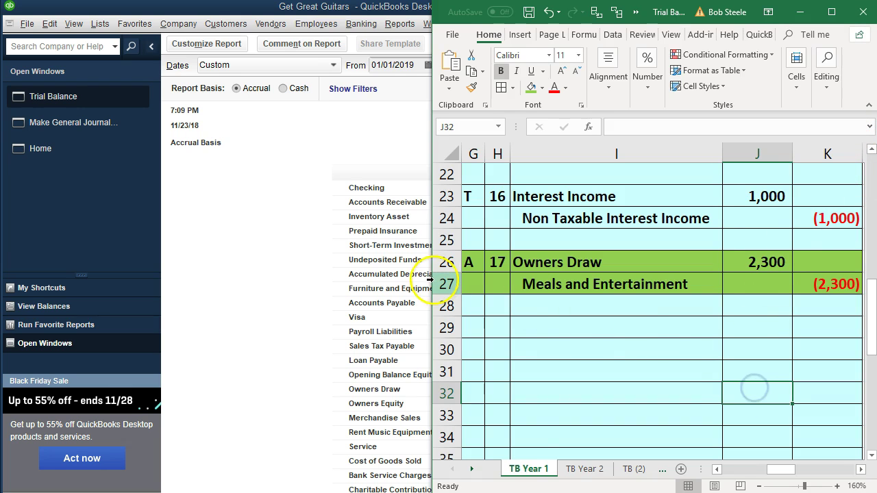
drag(432, 282, 213, 297)
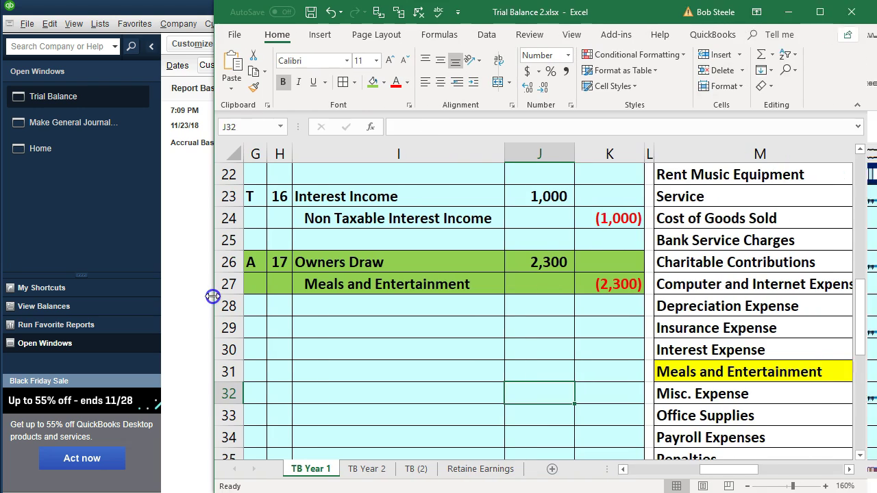
click(640, 262)
Review the adjusted trial balance column from Checking down to Accumulated Depreciation
key(Right)
key(Right)
key(Right)
key(Right)
key(Right)
key(Right)
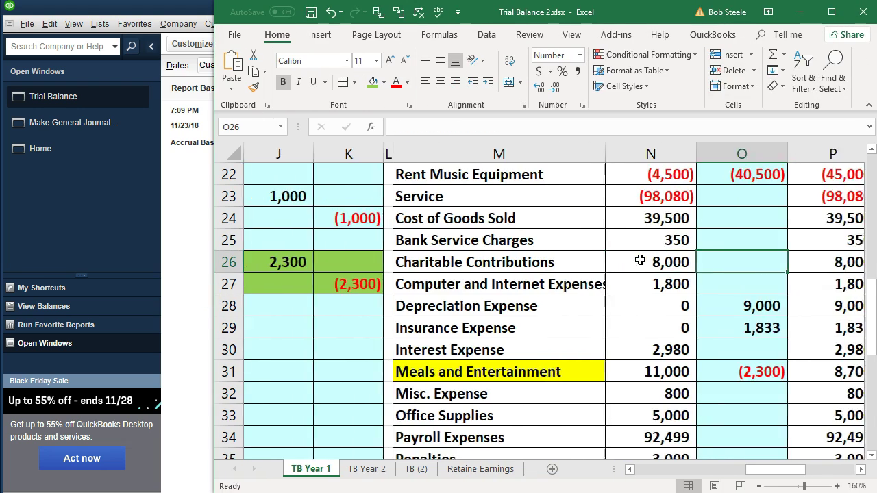
scroll(724, 254, up, 6)
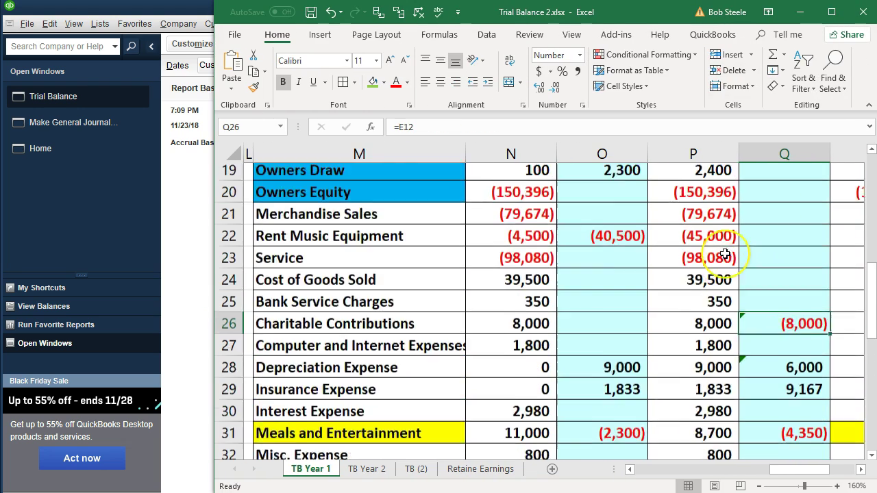
scroll(724, 253, up, 1)
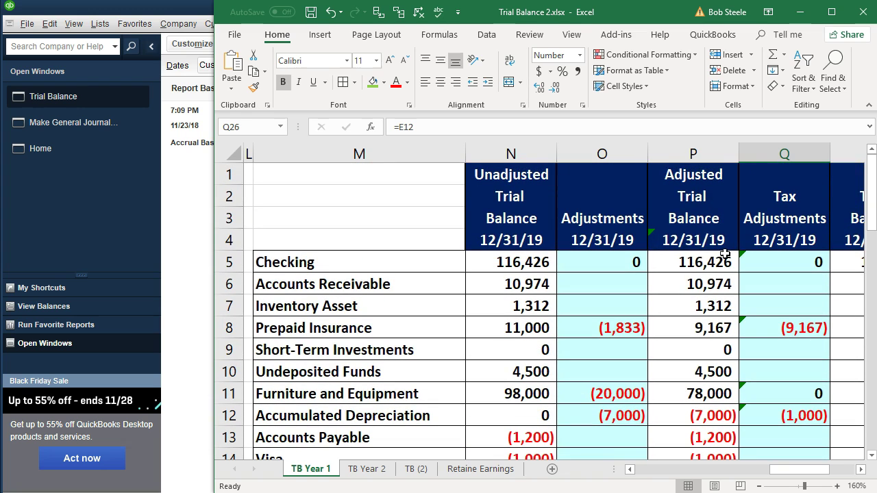
click(696, 262)
key(Down)
key(Down)
key(Down)
key(Down)
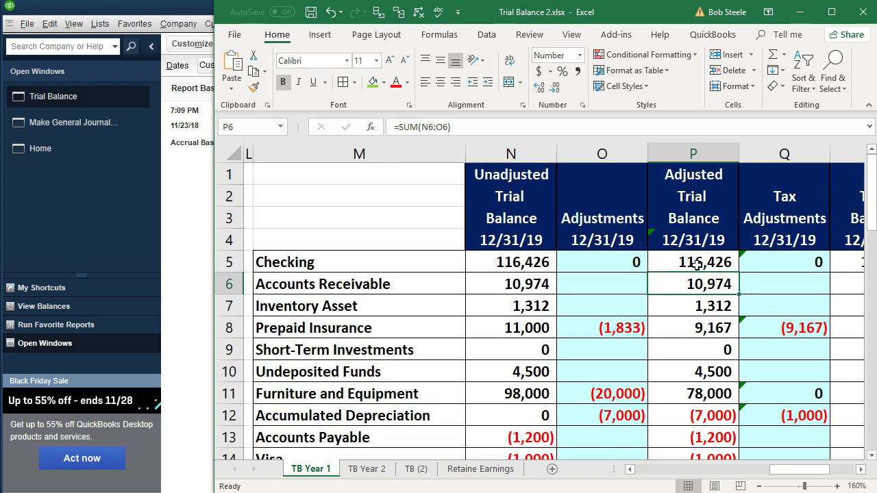
key(Down)
key(Down)
key(Down)
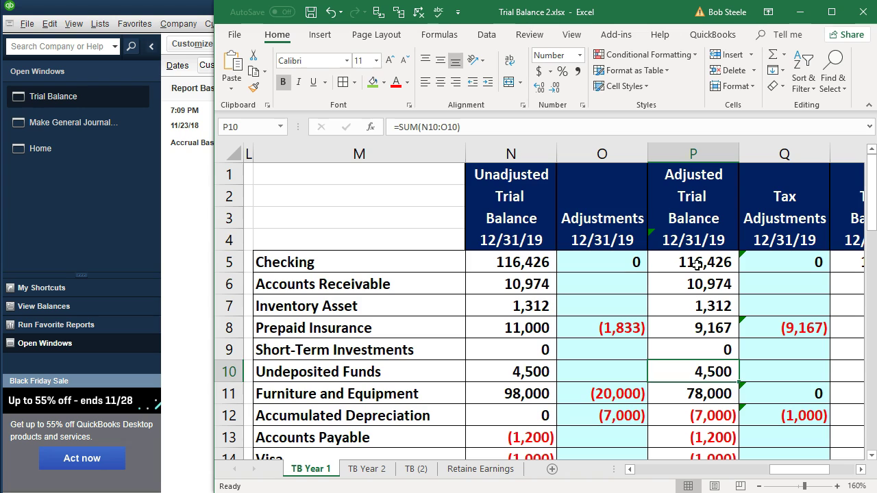